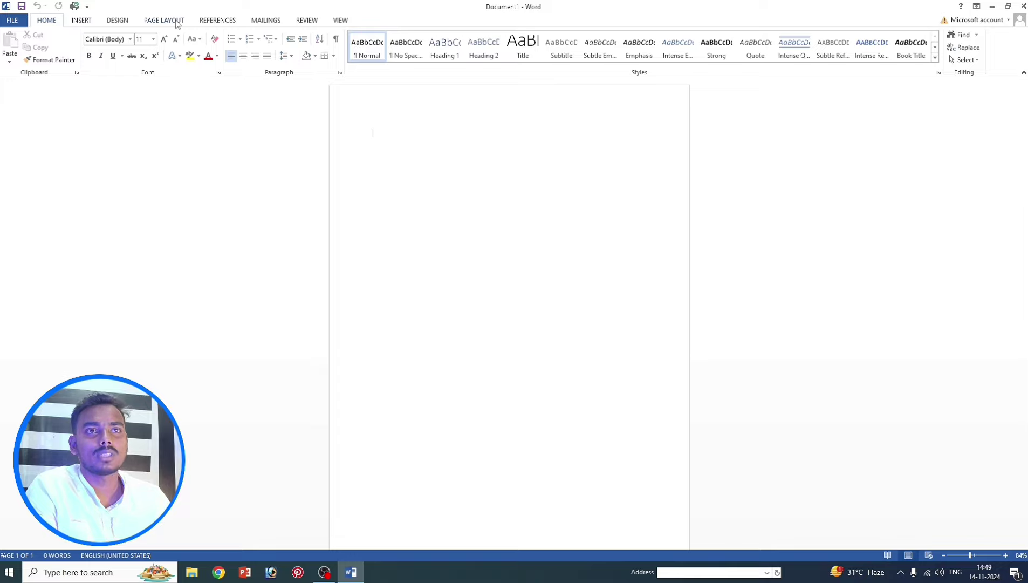
- Enter a custom paper size of 2.0 wide by 3.5 high in Page Setup
left_click(180, 23)
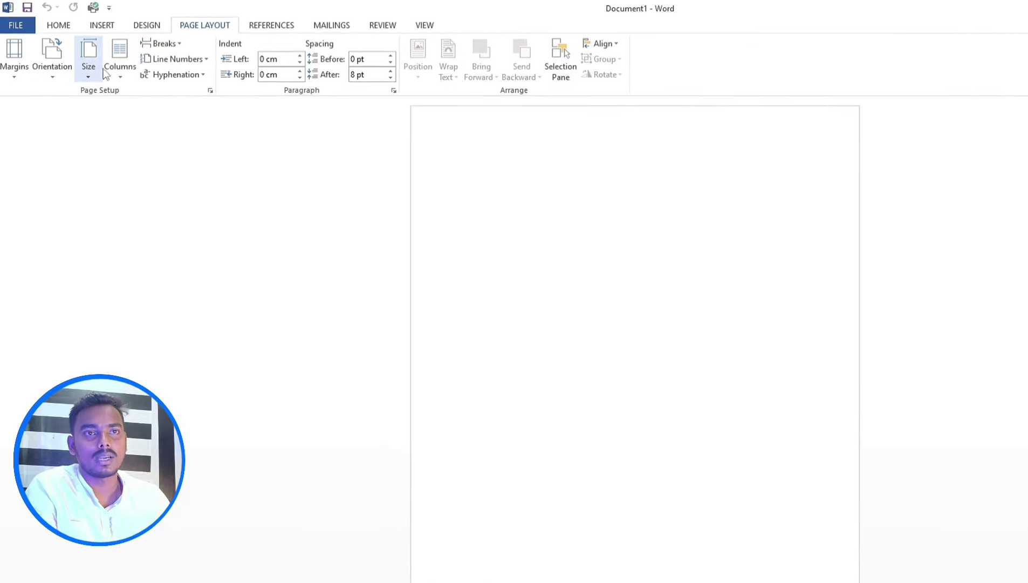
left_click(89, 68)
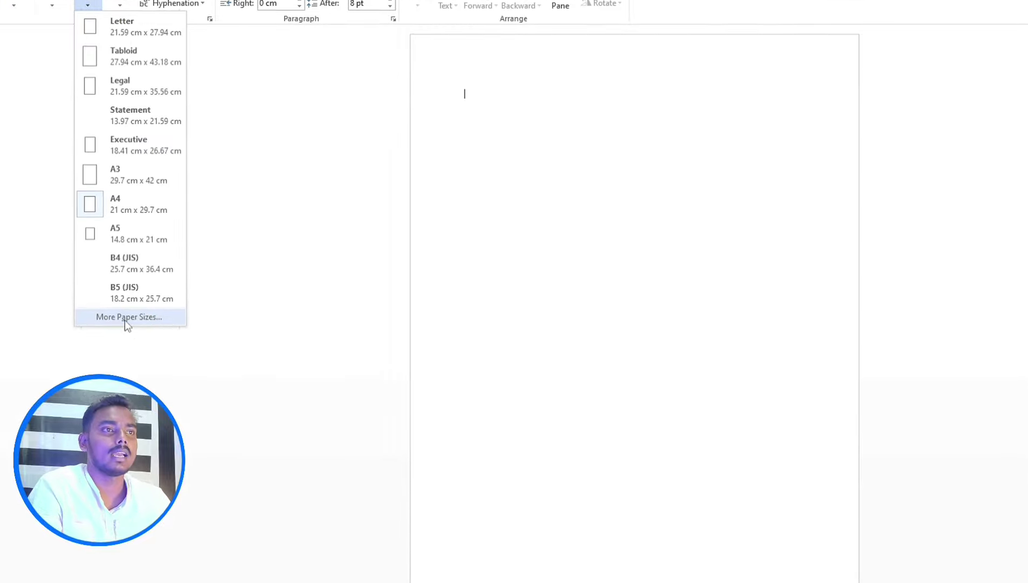
left_click(125, 320)
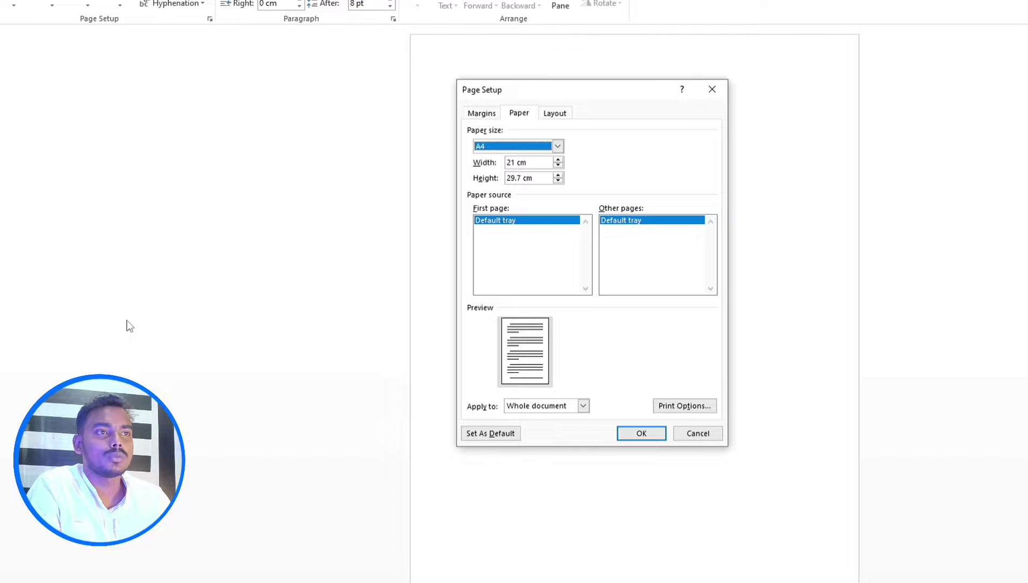
left_click(540, 160)
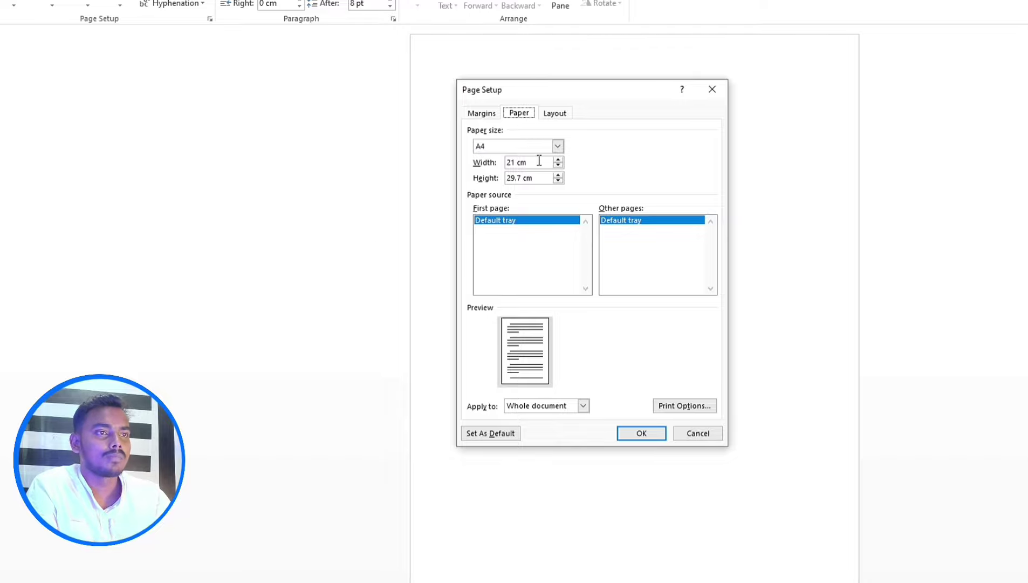
key("BackSpace")
key("BackSpace")
key("BackSpace")
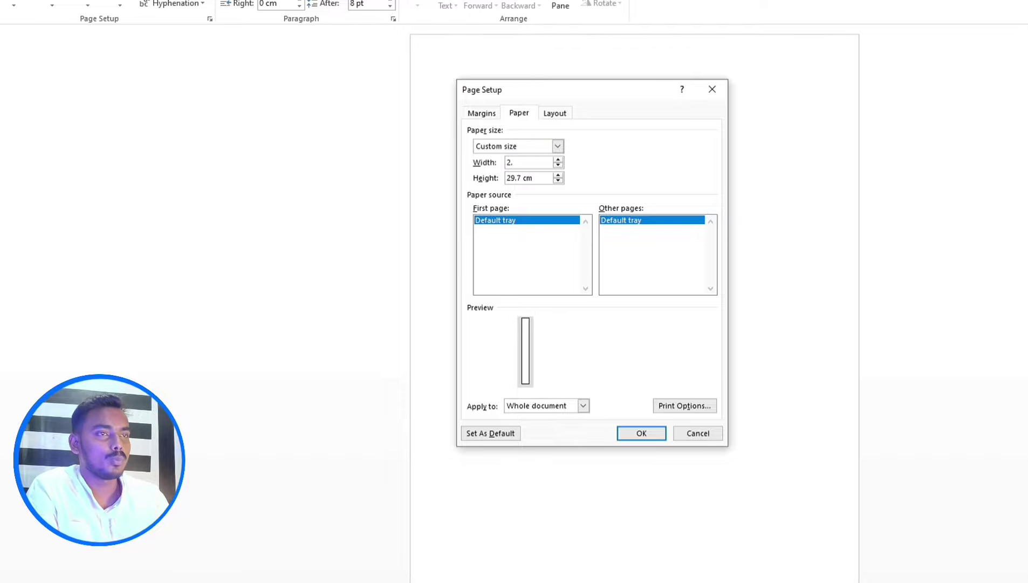
left_click(539, 180)
key("BackSpace")
key("BackSpace")
type("3.5")
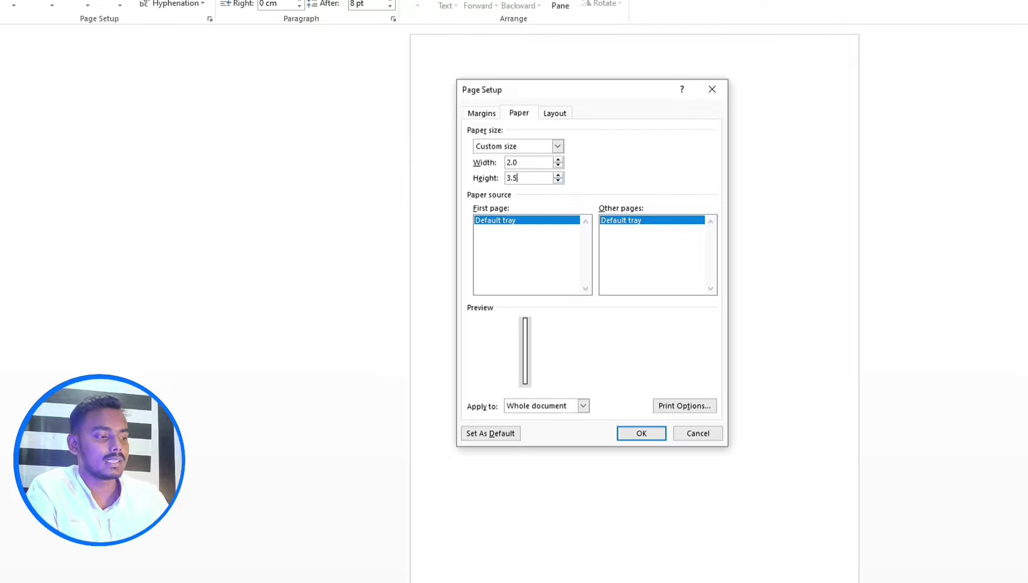
left_click(481, 113)
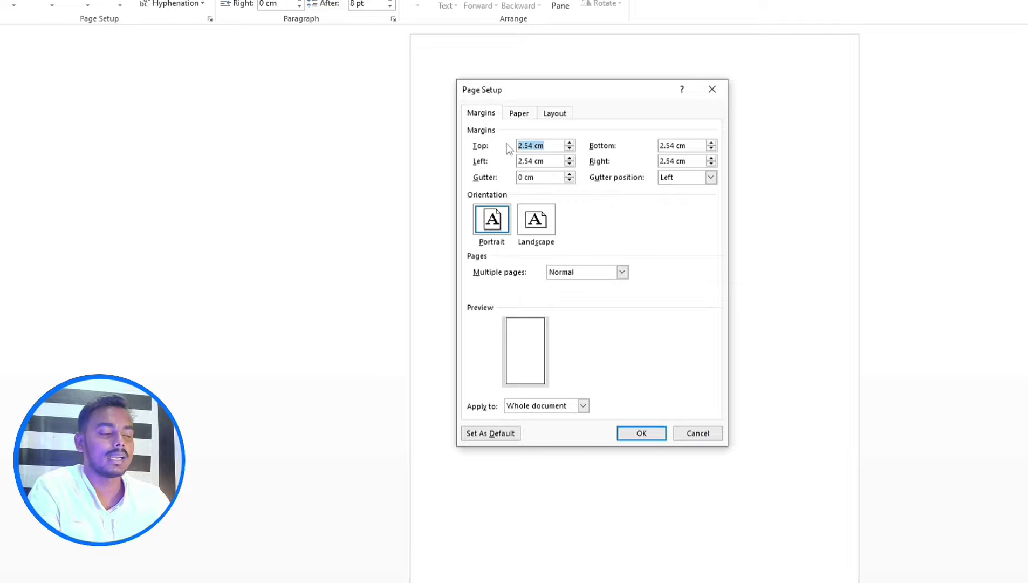
- Set the Top, Bottom, Left and Right margins to 0 and apply the 2.0 × 3.5 page
type("0")
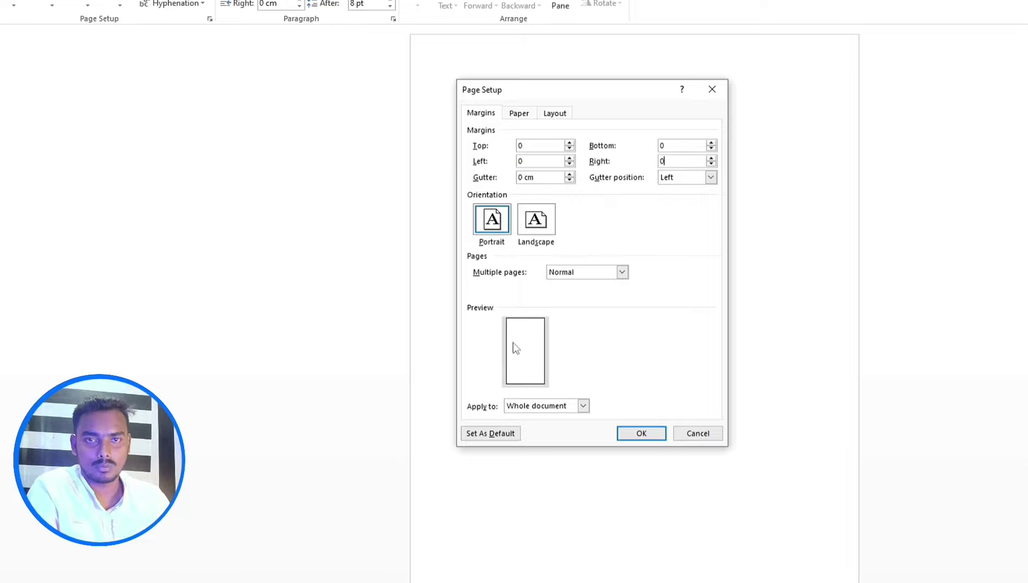
left_click(642, 433)
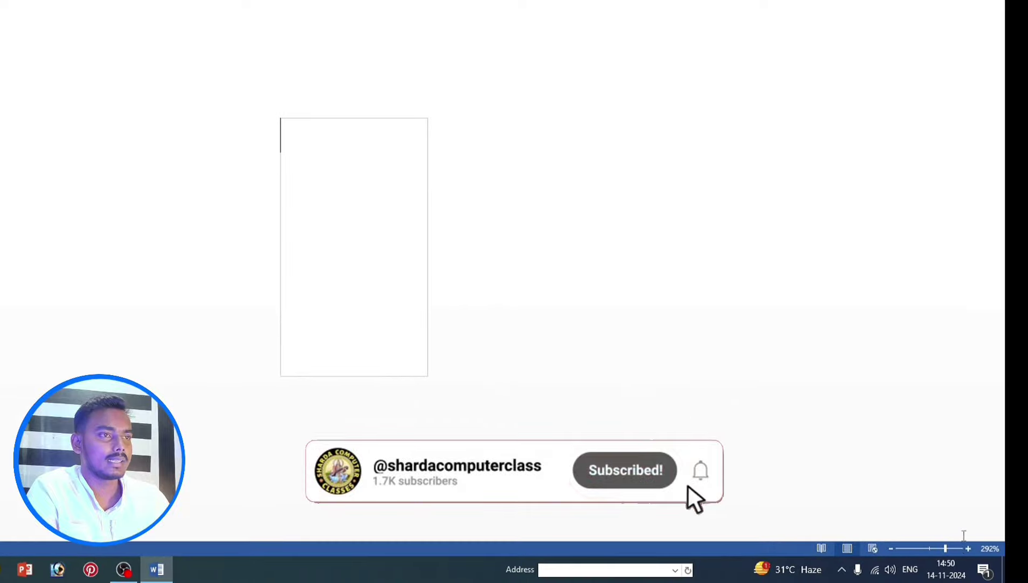
- Zoom in on the small card page and bring up the Insert tools
left_click(955, 549)
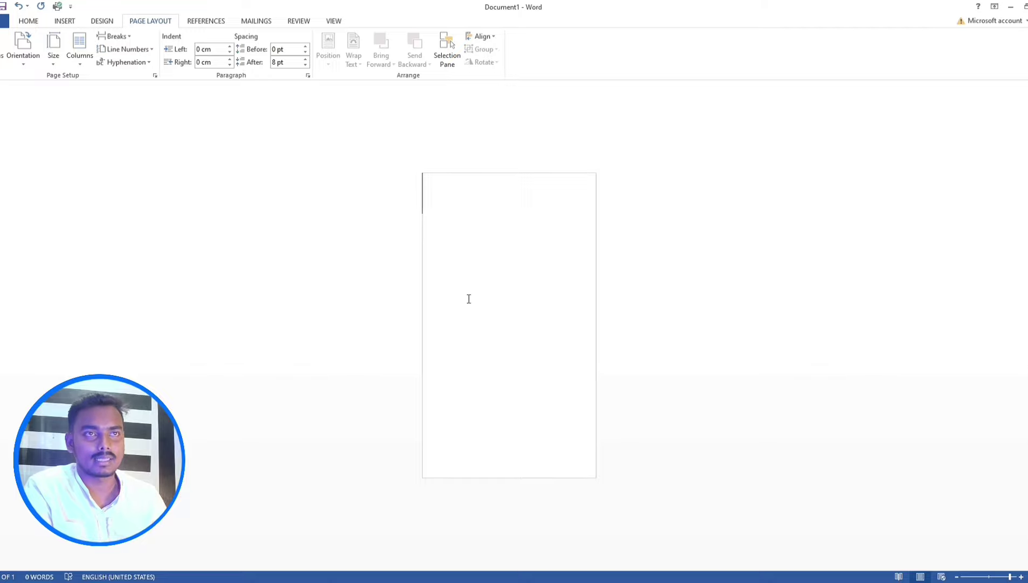
left_click(57, 28)
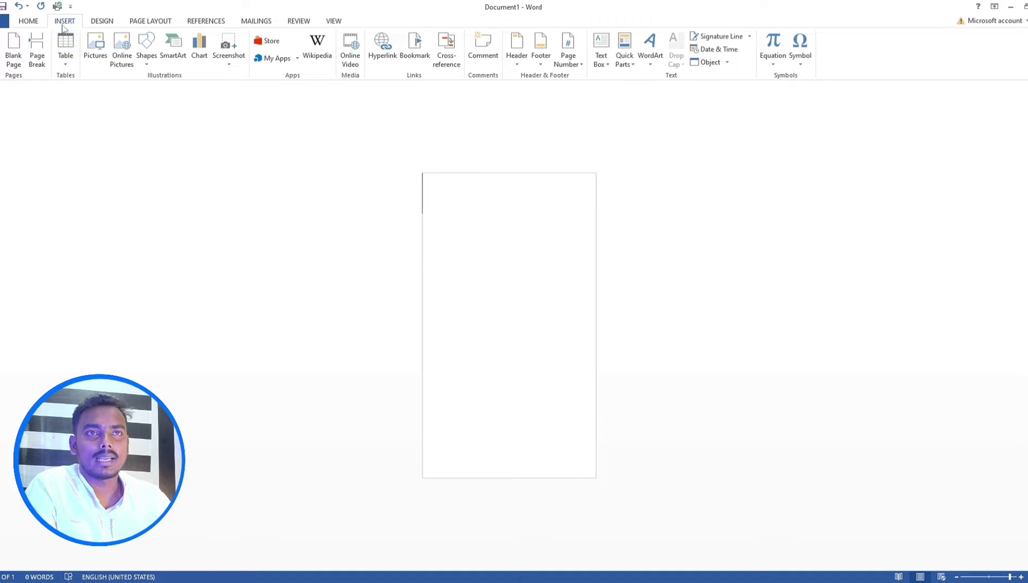
- Insert the green business-card background PNG from the Desktop
left_click(97, 48)
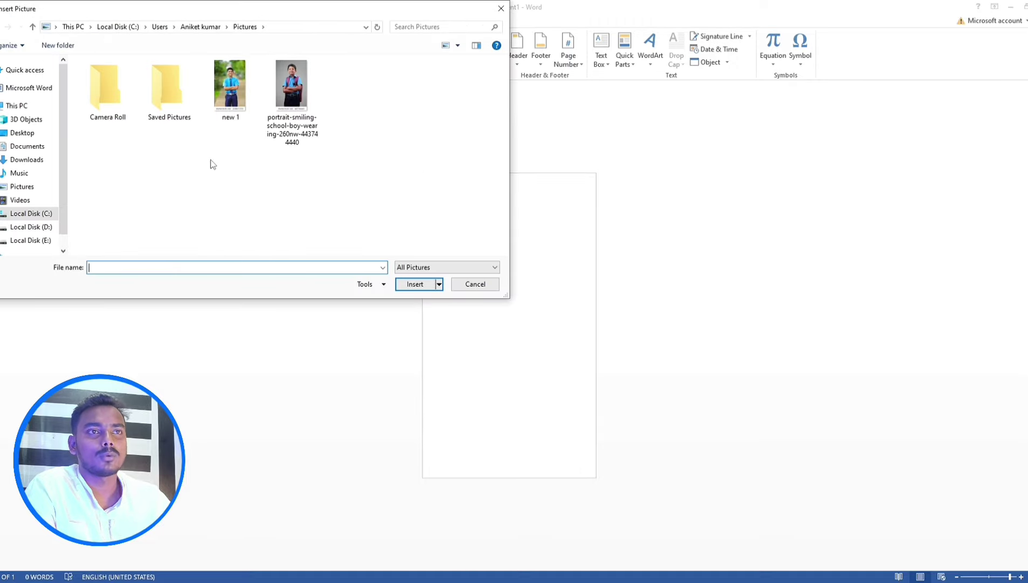
left_click(30, 139)
left_click(334, 154)
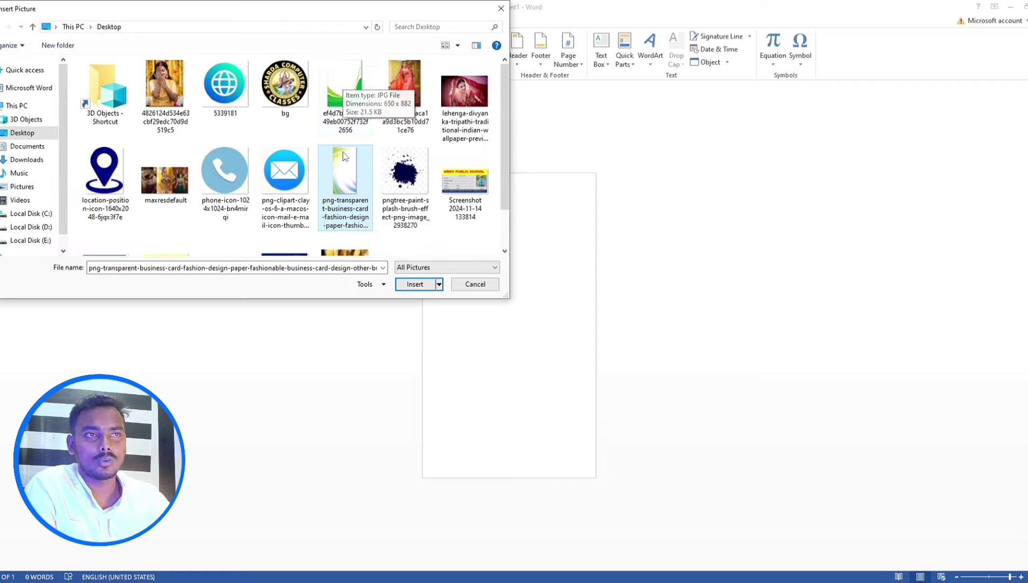
mouse_move(344, 186)
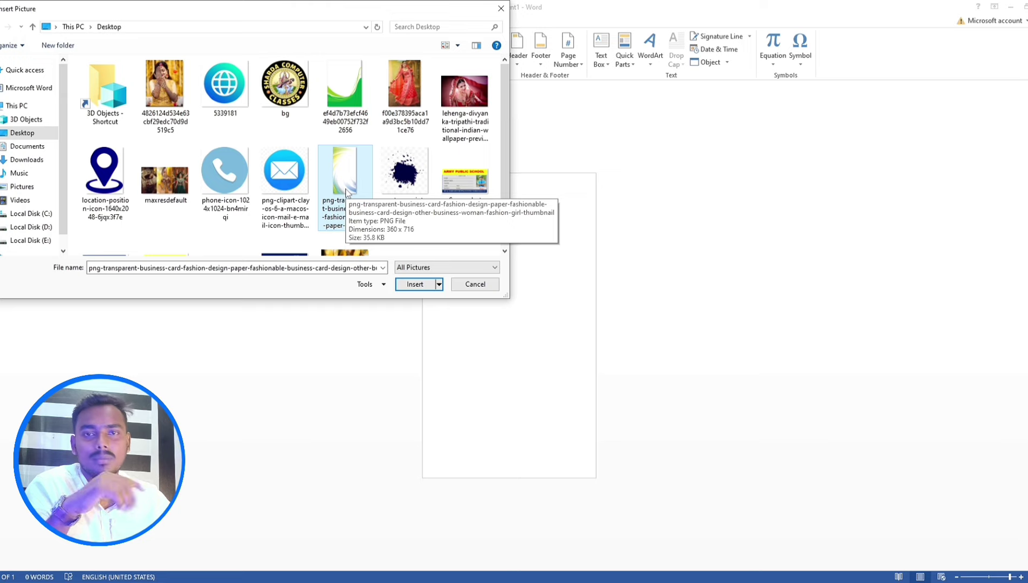
left_click(413, 285)
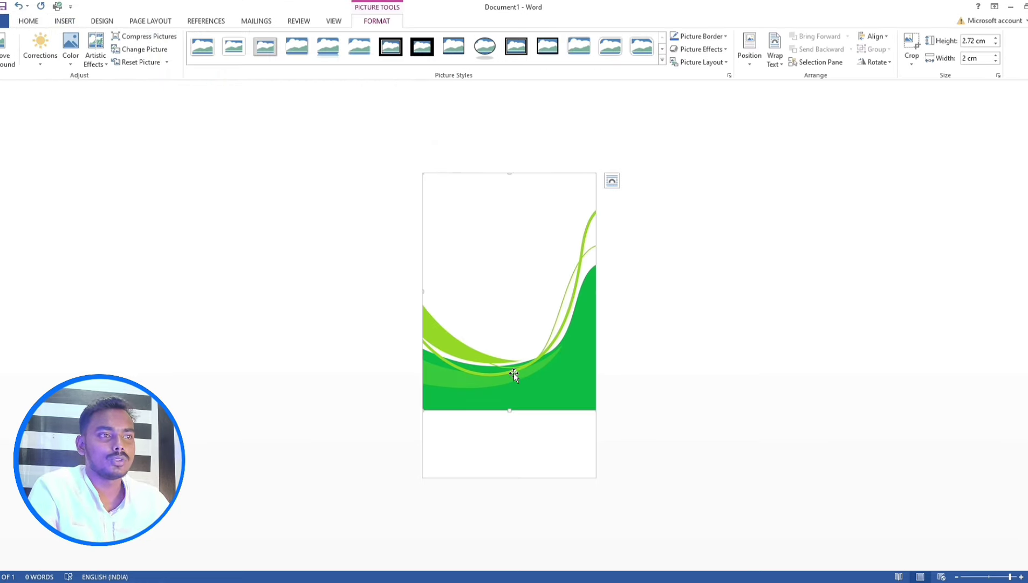
- Make the green picture float freely and move it down to the page bottom
right_click(502, 316)
mouse_move(536, 491)
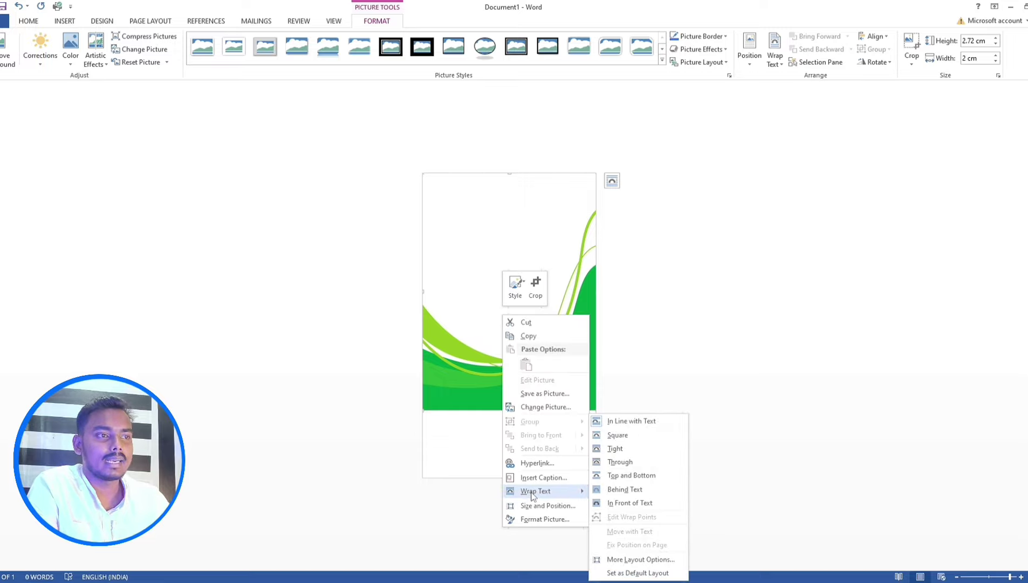
left_click(626, 502)
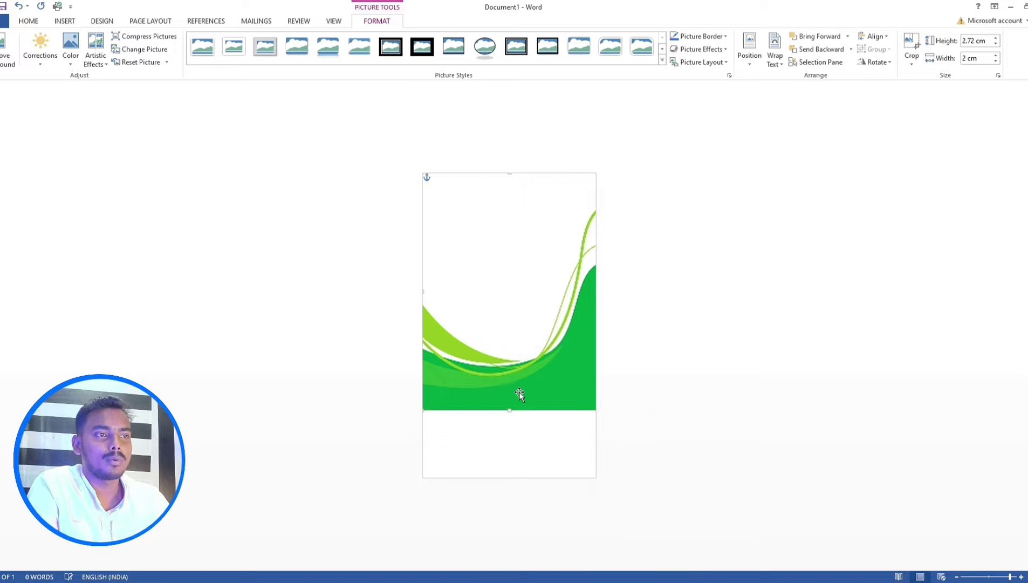
left_click_drag(520, 395, 524, 461)
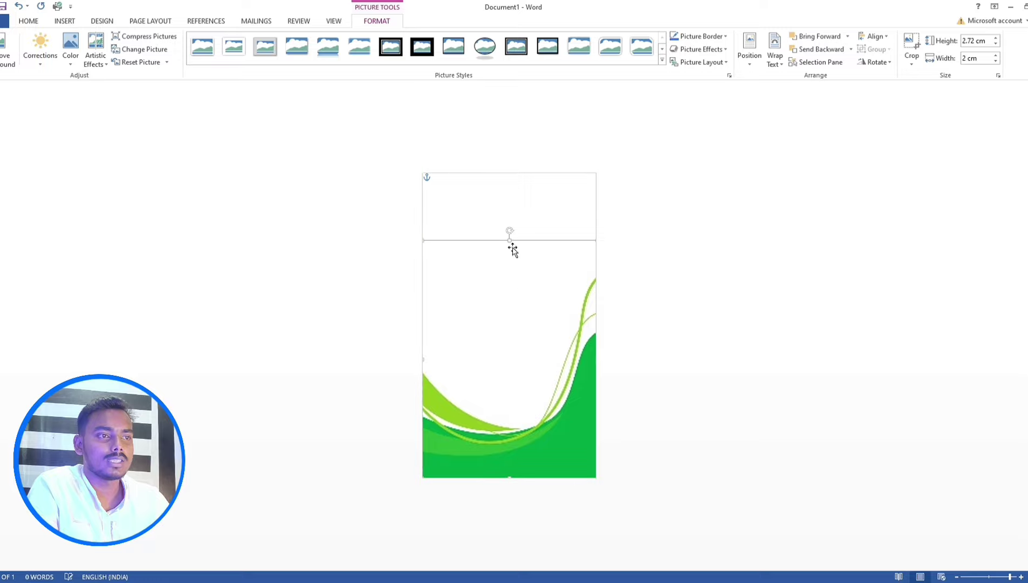
left_click(527, 195)
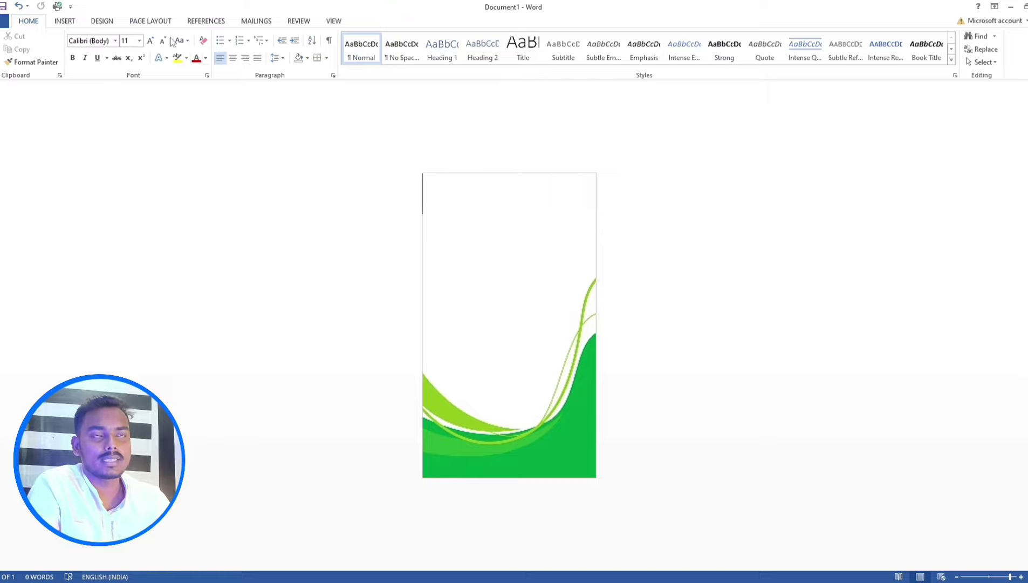
- Choose the light grey theme swatch as the page colour
left_click(102, 22)
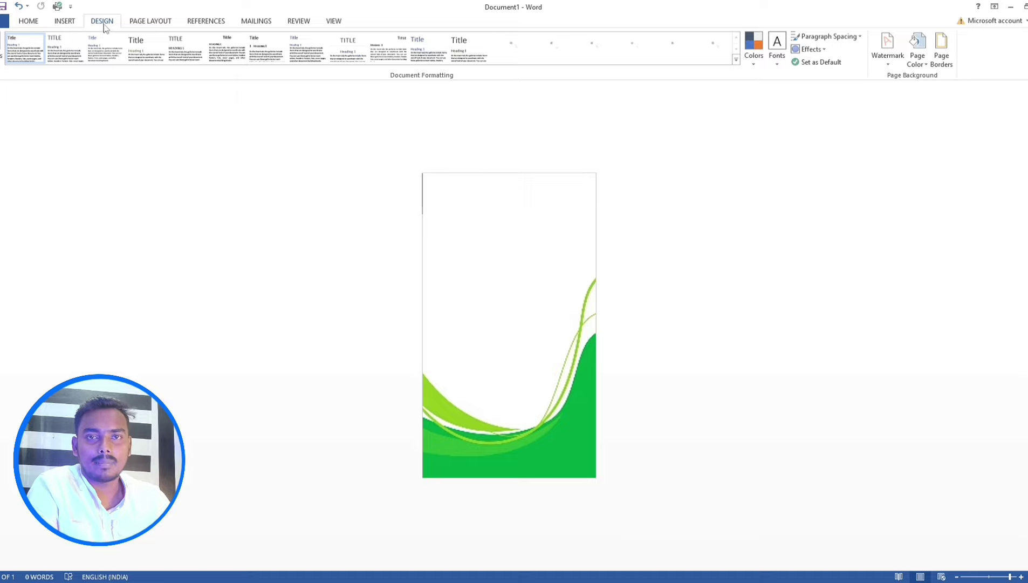
left_click(918, 60)
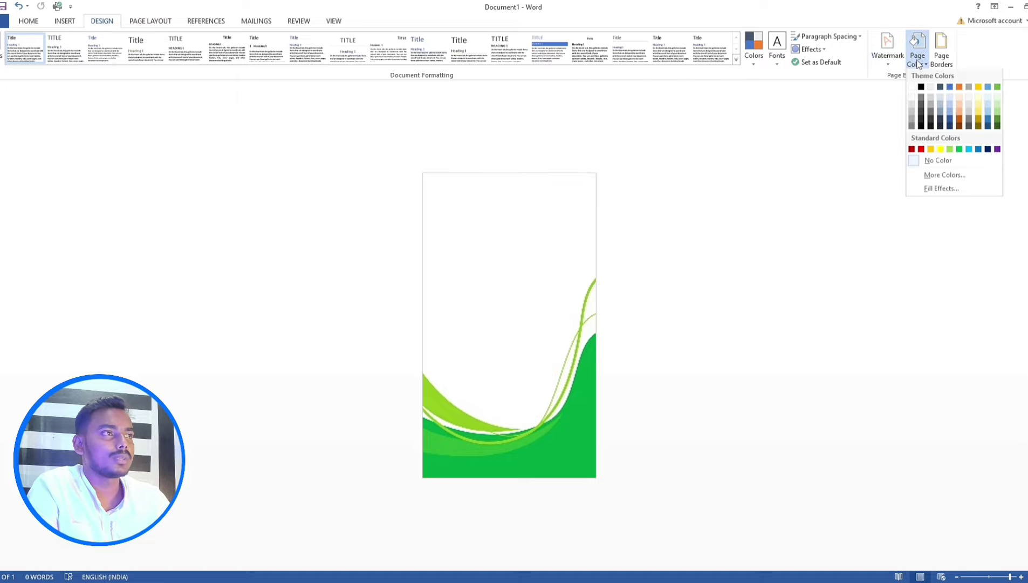
left_click(911, 99)
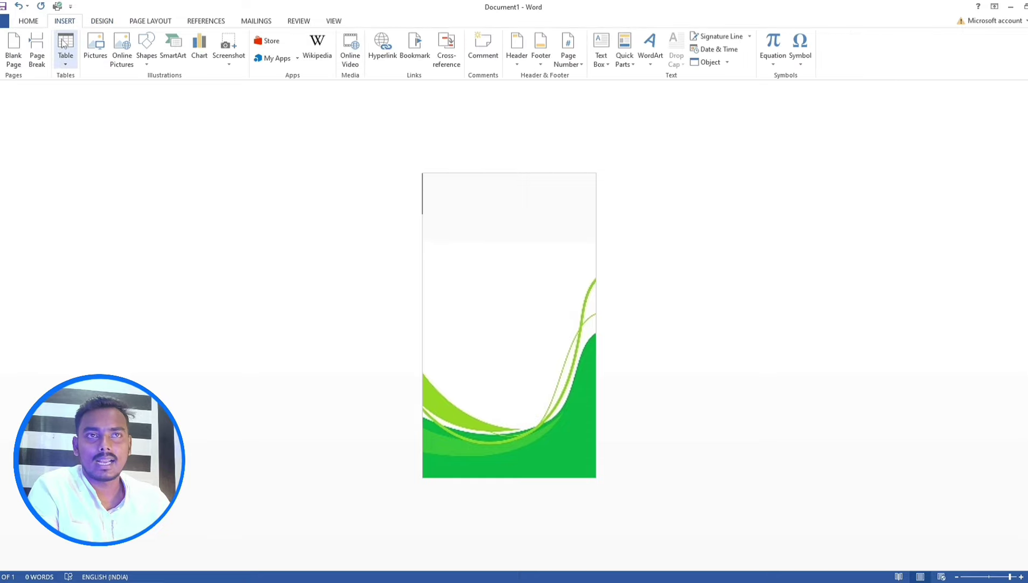
- Draw a small rectangle near the card top as the photo placeholder
left_click(147, 59)
left_click(142, 148)
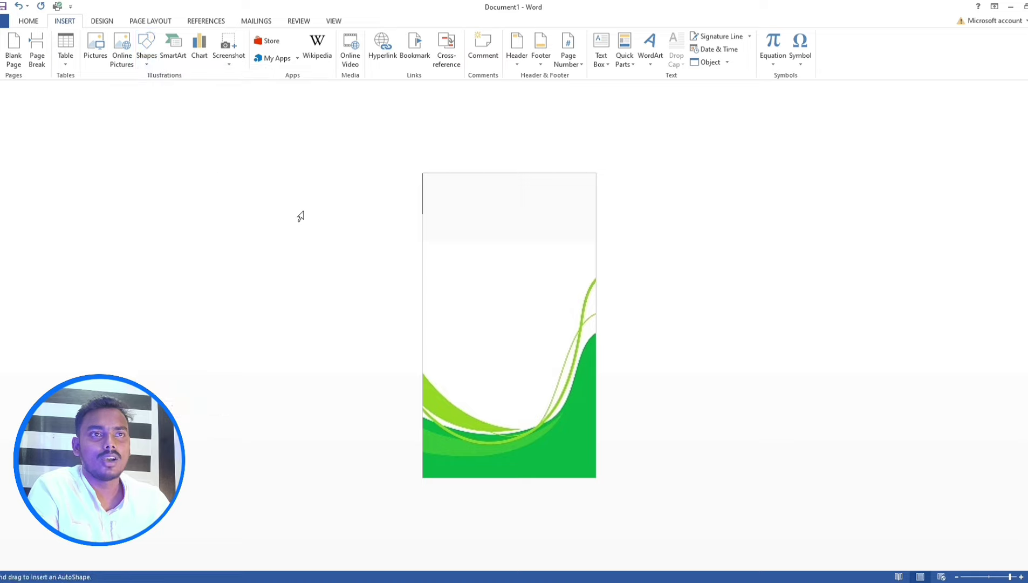
mouse_move(482, 230)
left_mouse_down()
mouse_move(548, 307)
mouse_move(507, 275)
left_mouse_up()
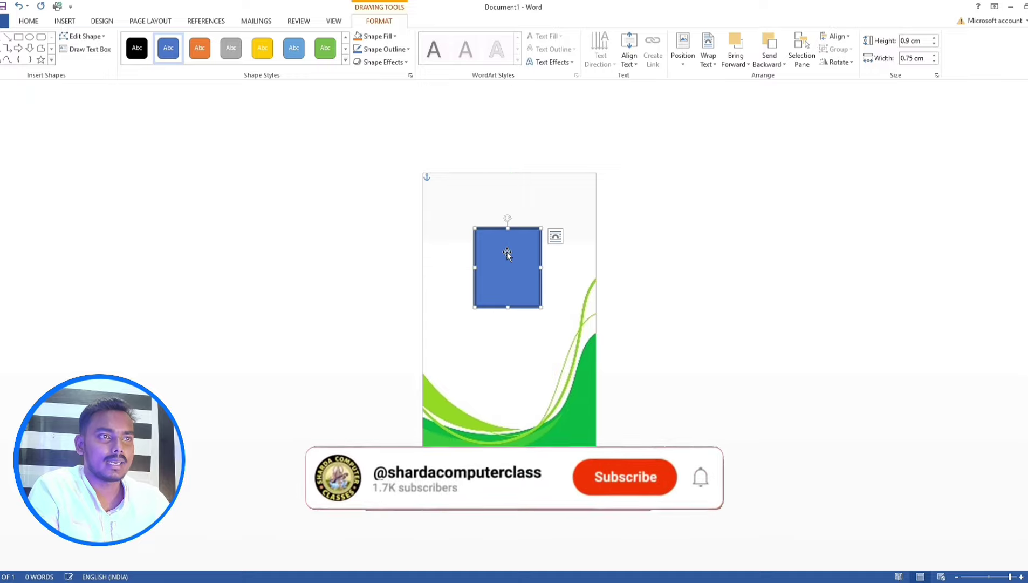
- Give the rectangle a ½ pt black outline
left_click(383, 49)
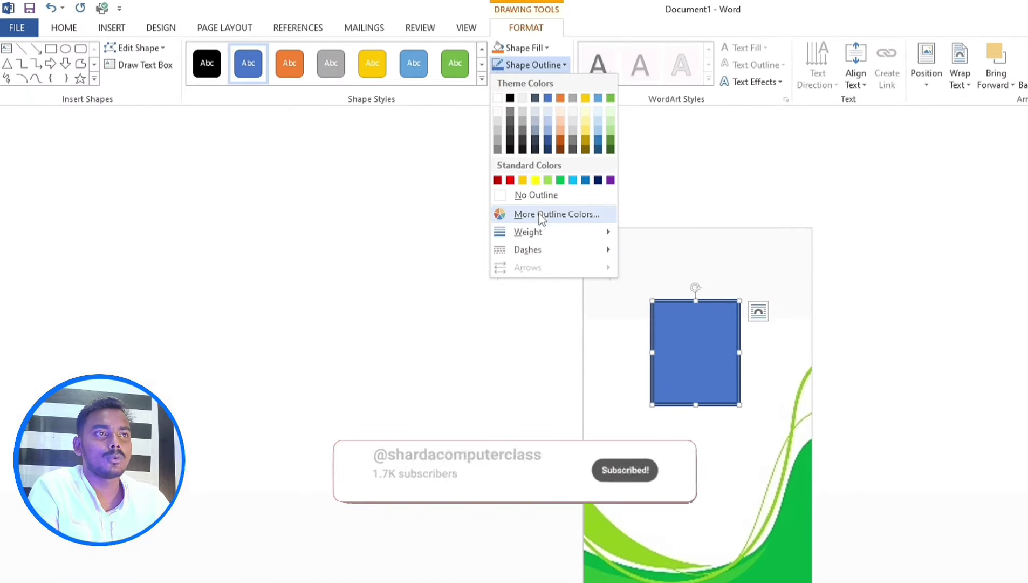
mouse_move(527, 231)
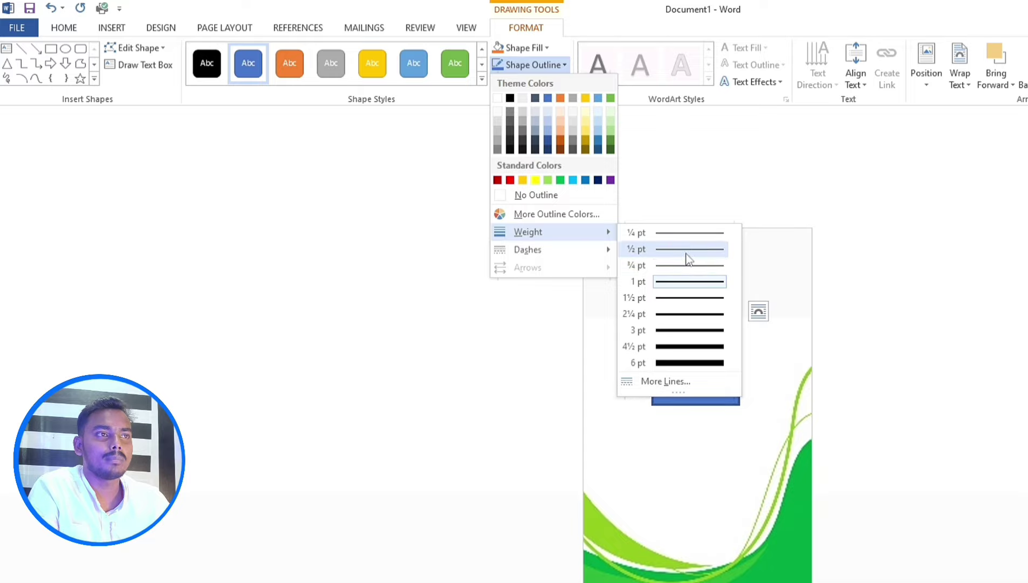
left_click(686, 250)
left_click(561, 65)
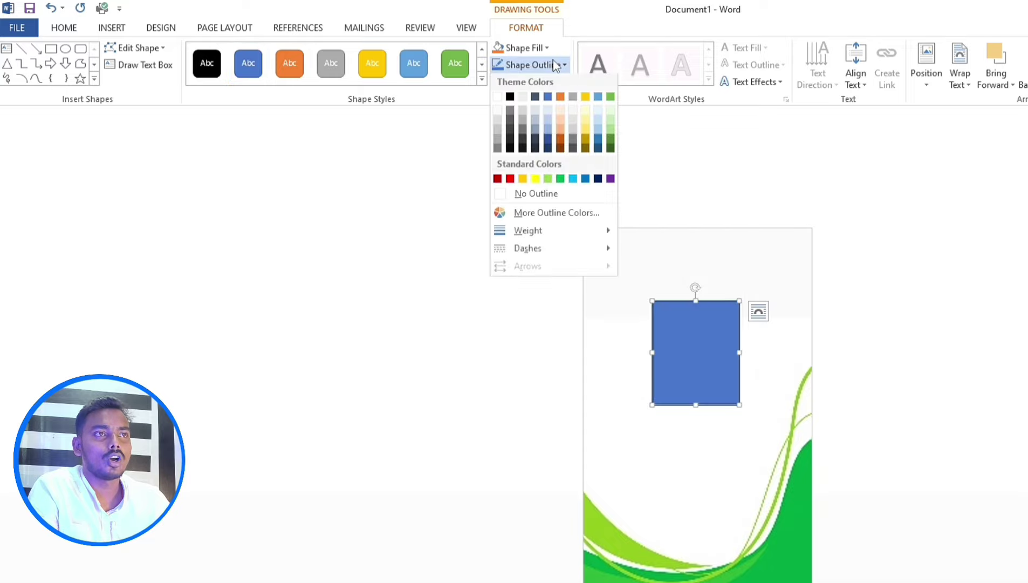
left_click(511, 98)
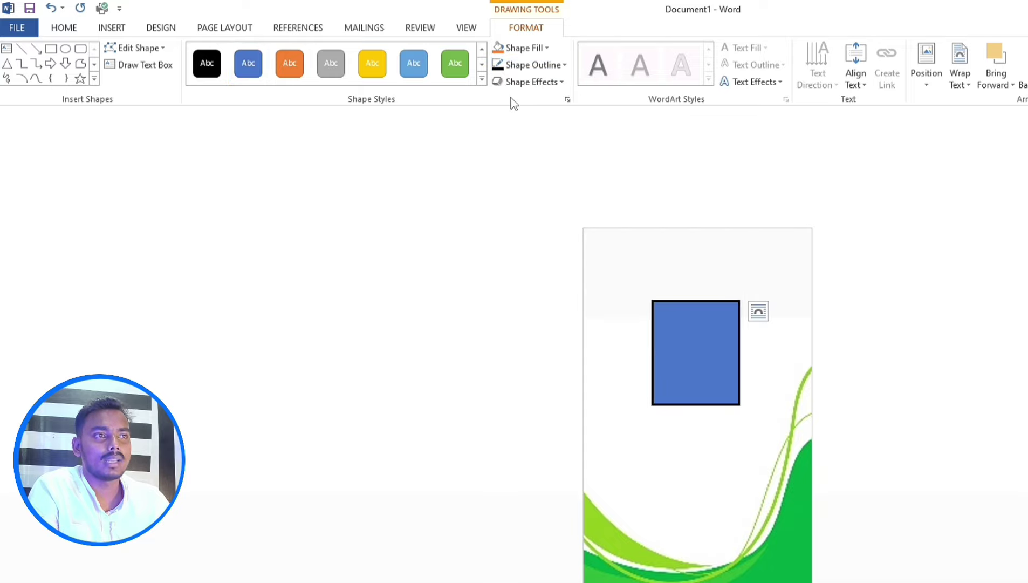
- Fill the rectangle with the photo 'new 1' from Pictures and move it up slightly
left_click(523, 48)
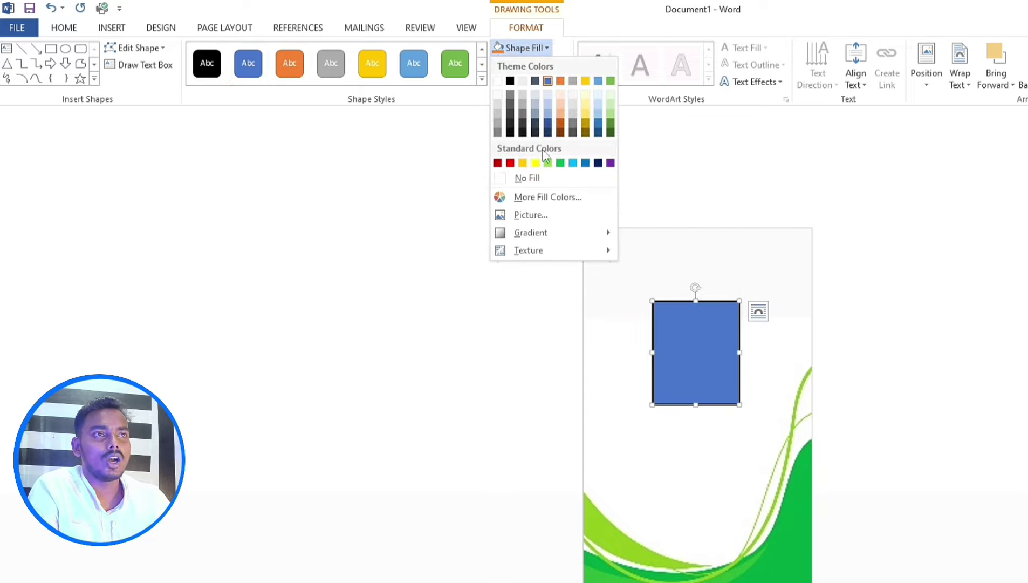
left_click(527, 216)
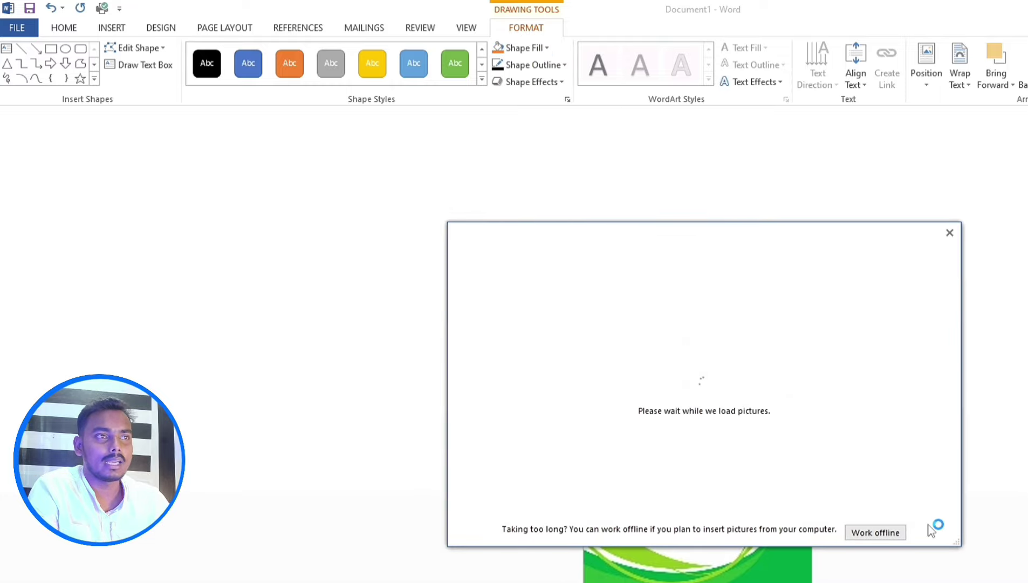
left_click(743, 306)
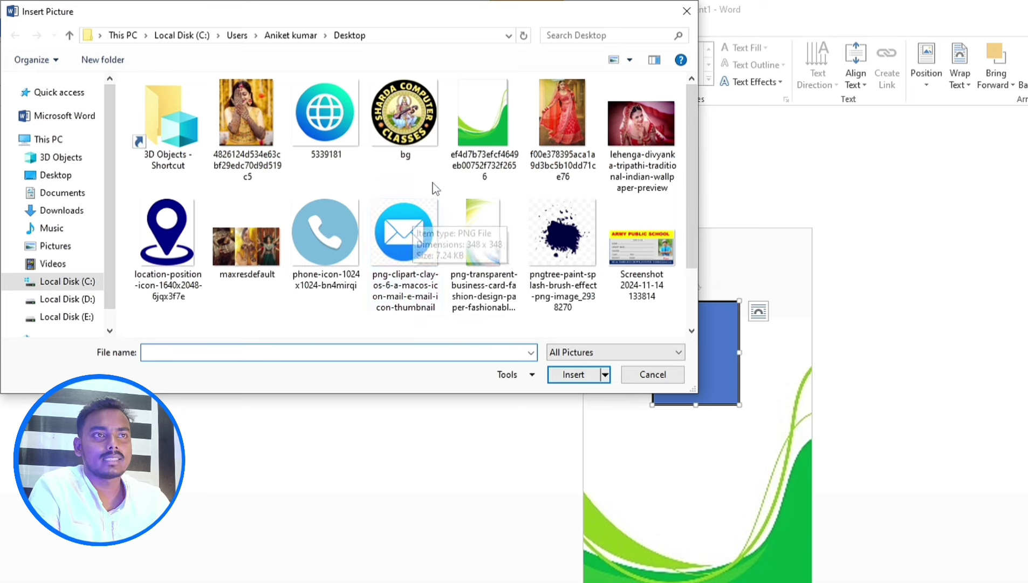
scroll(245, 218, "down", 2)
scroll(245, 218, "up", 2)
left_click(55, 245)
left_click(333, 113)
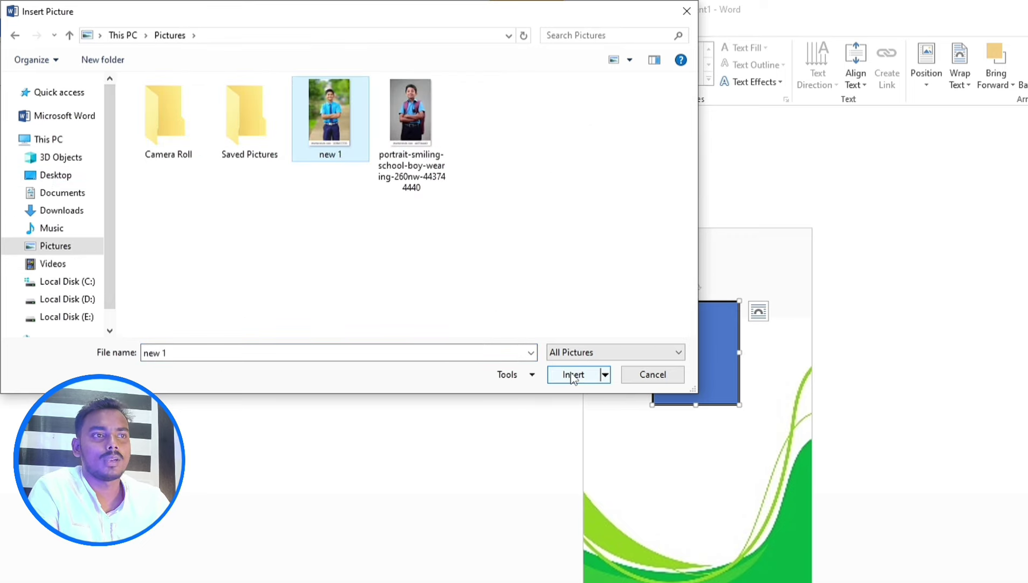
left_click(573, 374)
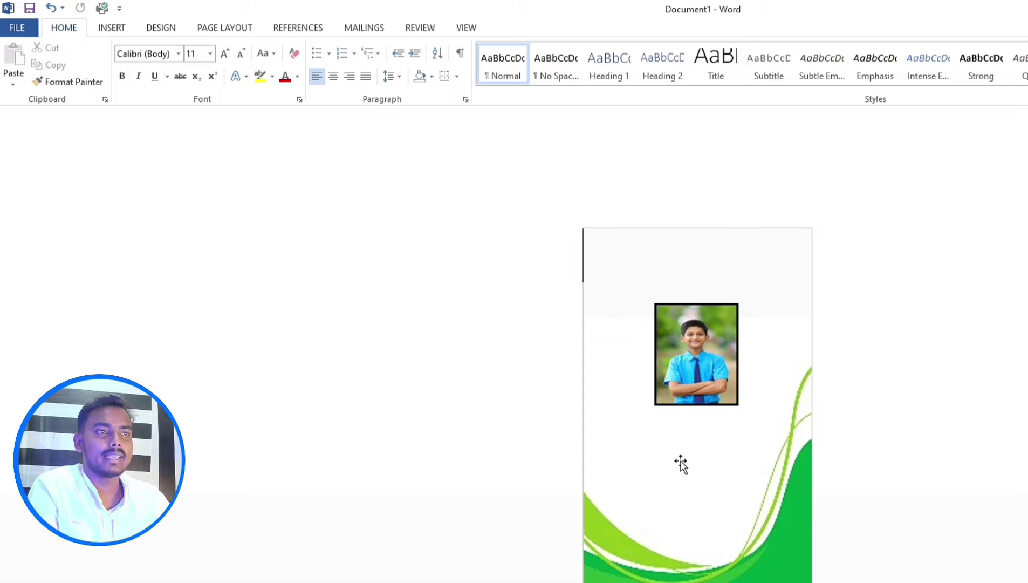
left_click_drag(693, 376, 699, 351)
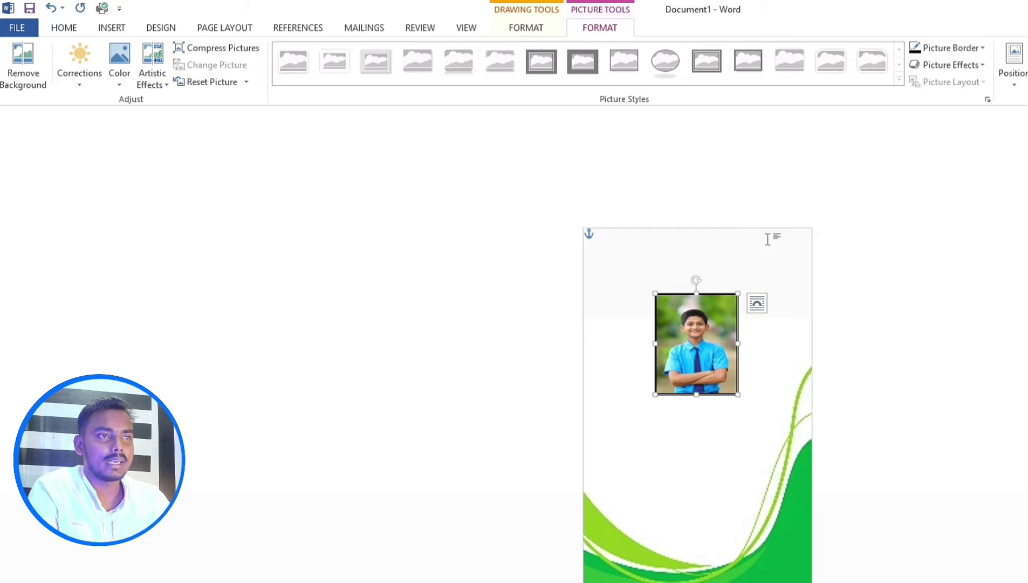
- Draw a text box across the upper part of the card
left_click(116, 29)
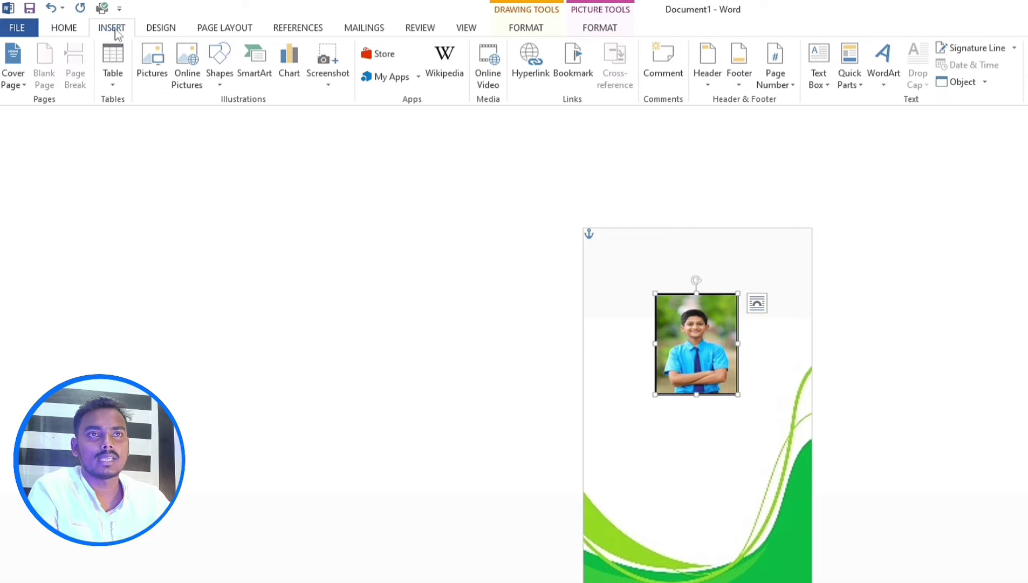
left_click(219, 65)
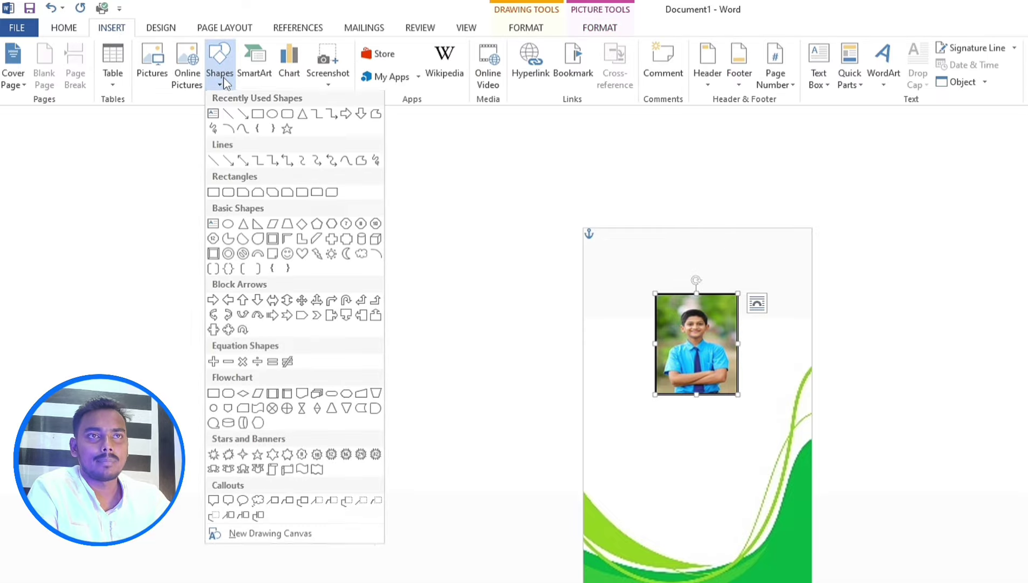
left_click(213, 116)
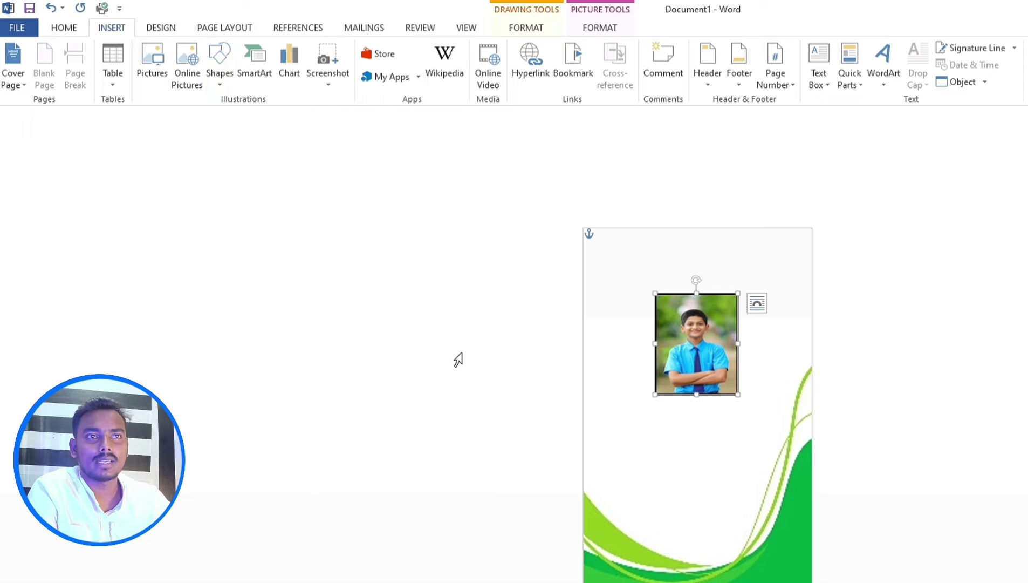
left_click_drag(598, 280, 862, 377)
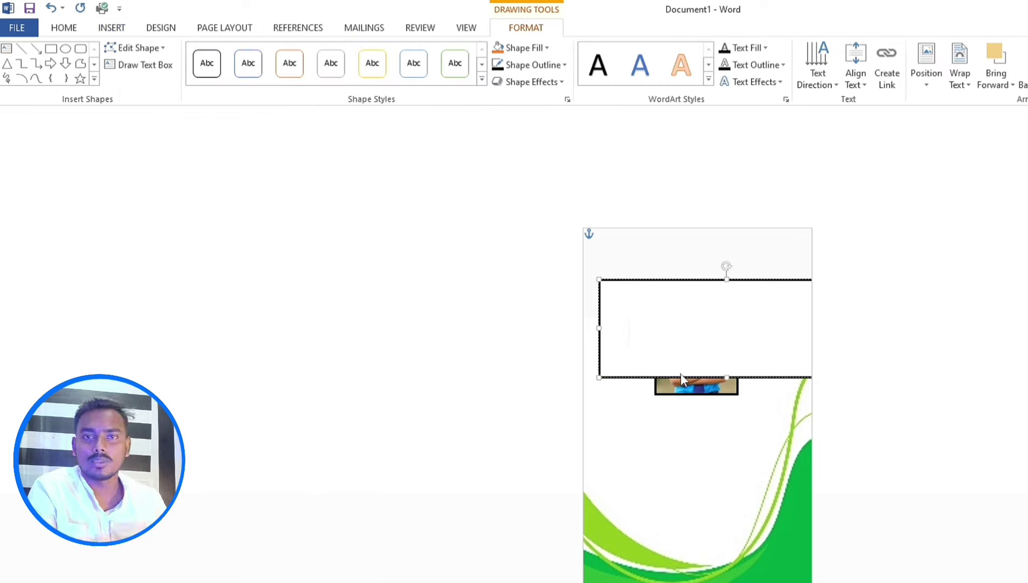
- Type 'SHARDA' in the text box, move it to the card's left edge, and select all its text
type("s")
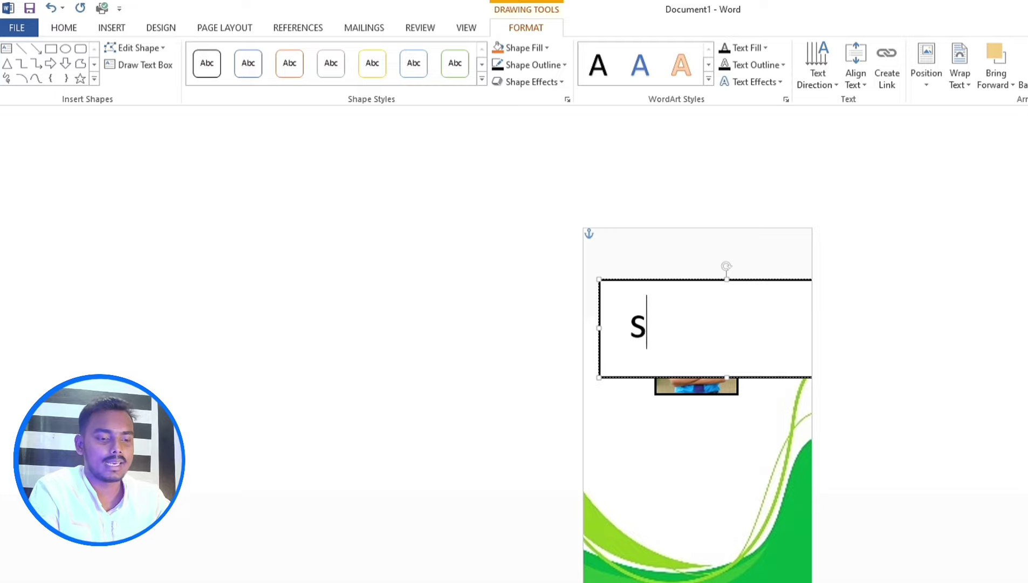
type("h")
key("BackSpace")
key("BackSpace")
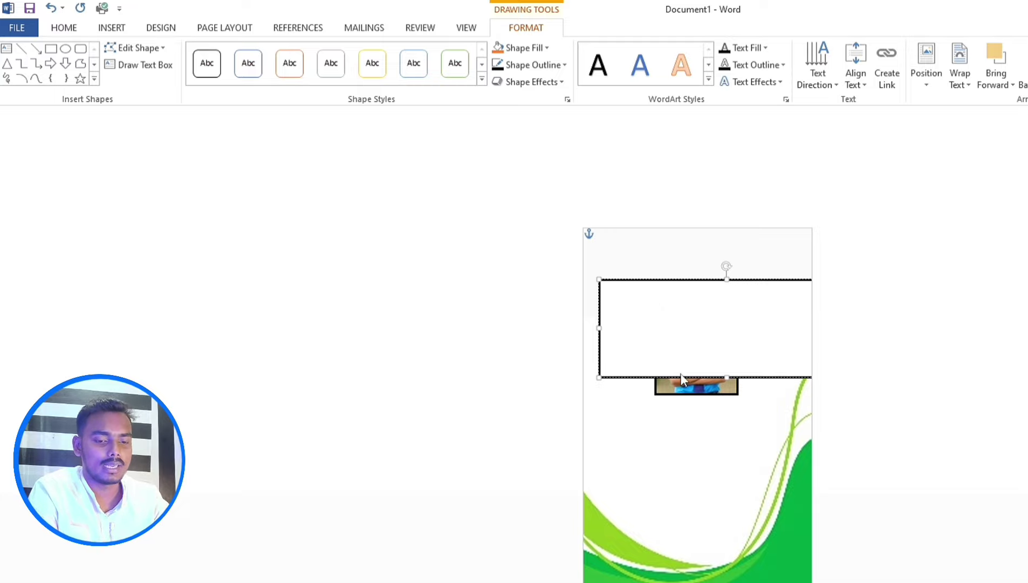
type("SHARDA")
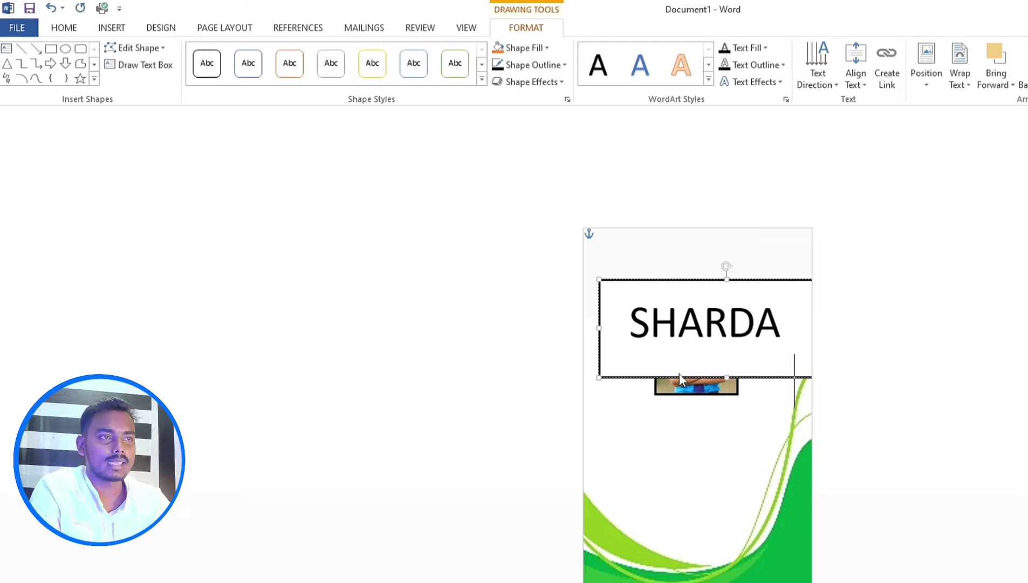
left_click_drag(678, 373, 638, 310)
left_click_drag(692, 278, 644, 282)
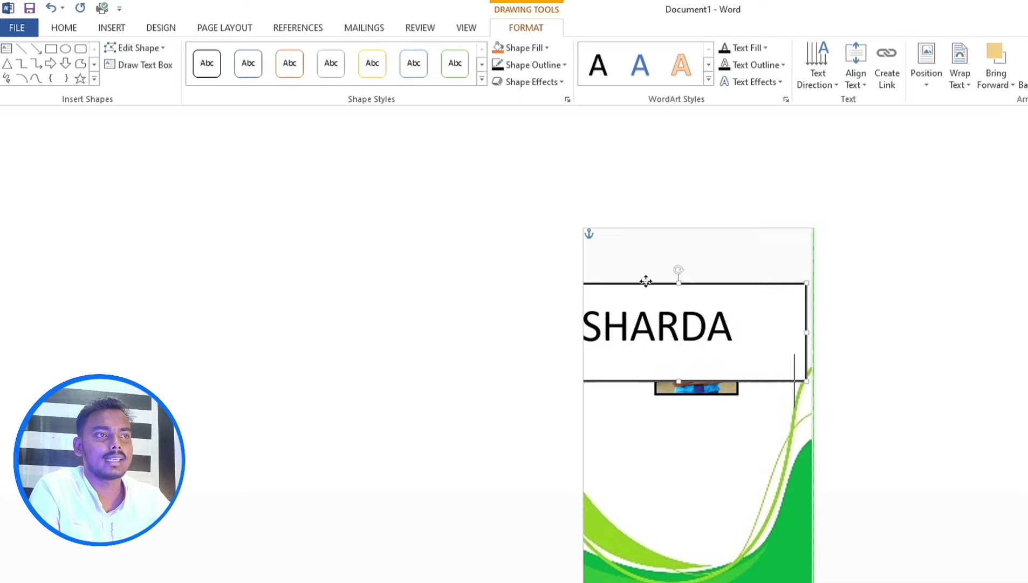
key("ctrl+a")
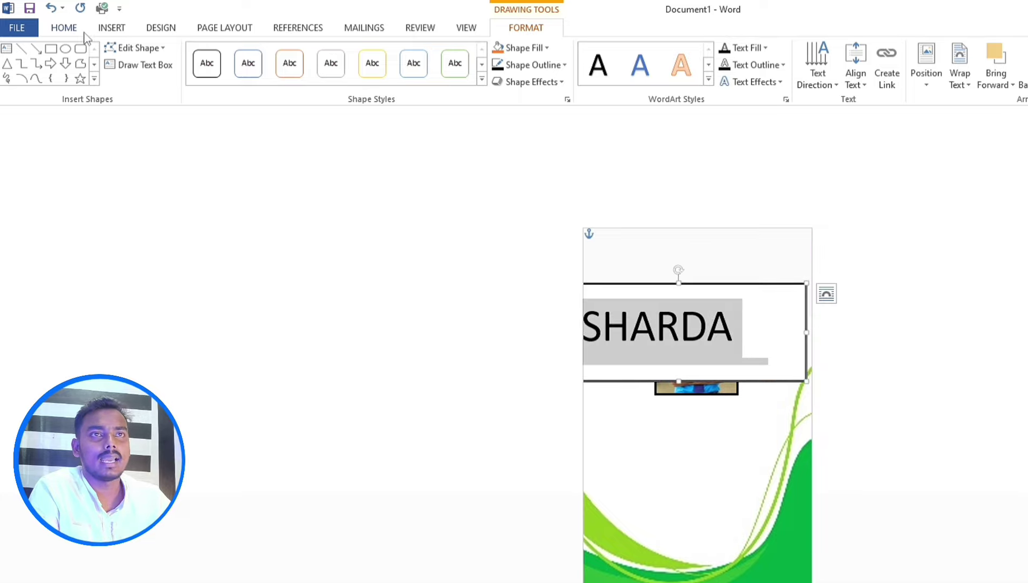
- Shrink the header to size 6, widen the box for SHARDA COMPUTER, and raise it to the top
left_click(68, 31)
left_click(241, 55)
left_click(241, 55)
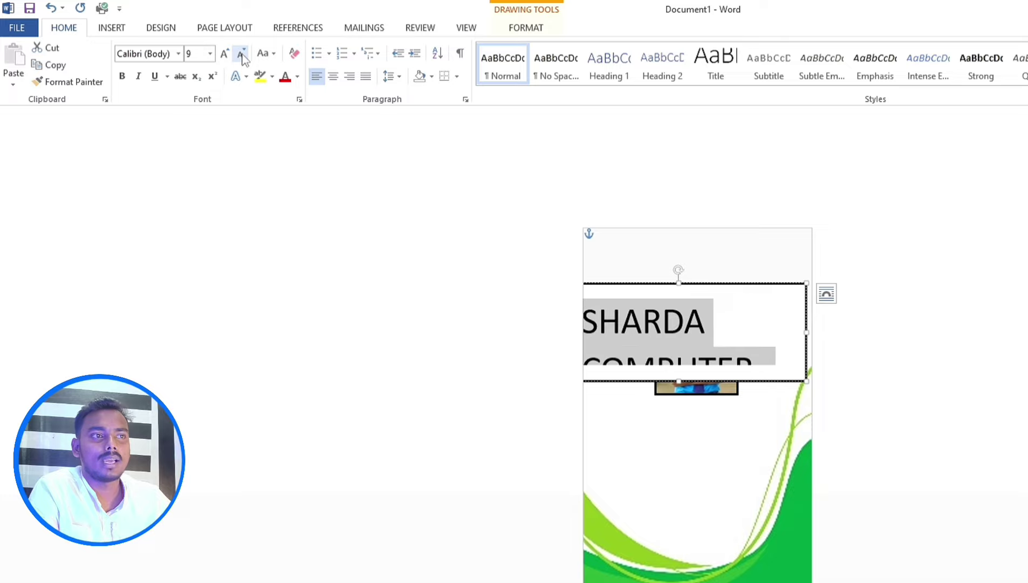
left_click(241, 55)
left_click(241, 54)
left_click(241, 55)
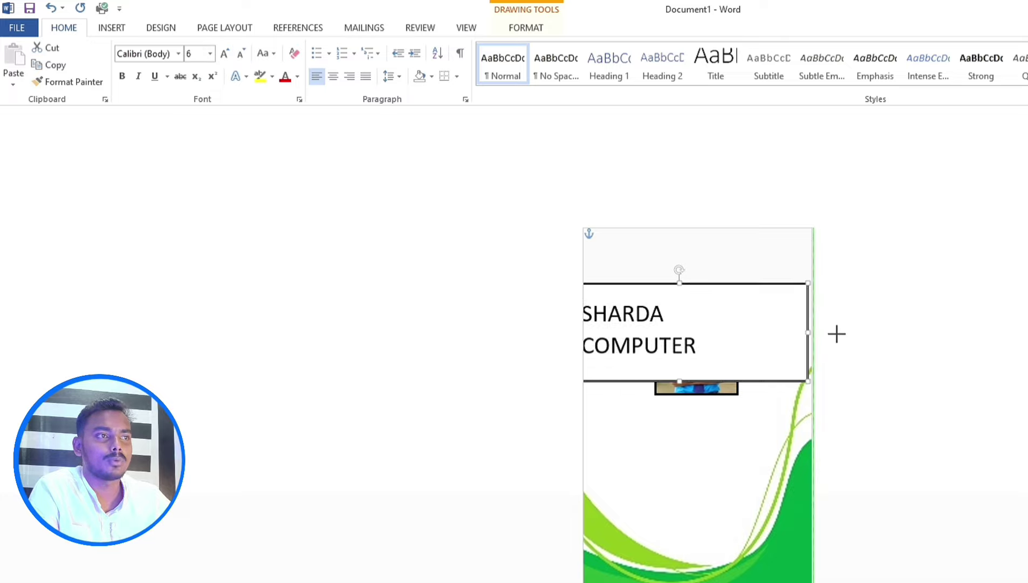
left_click_drag(807, 334, 888, 334)
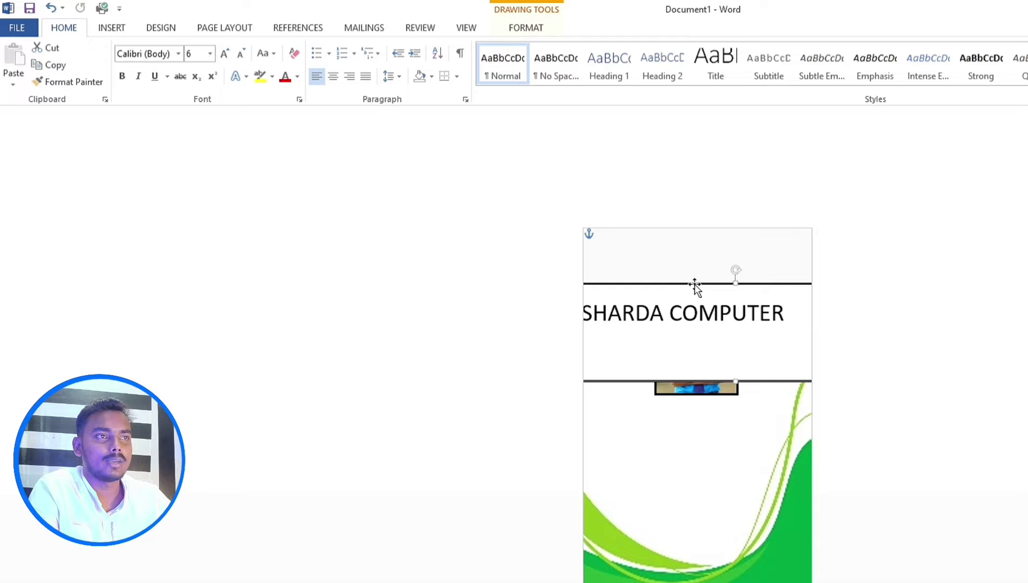
left_click_drag(694, 285, 701, 233)
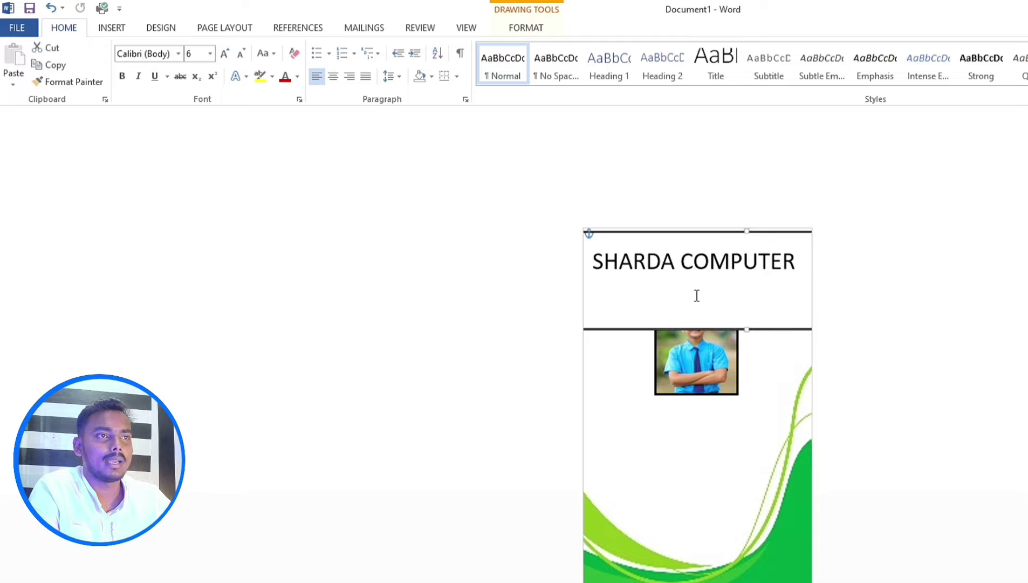
- Set the title text box to No Fill and No Outline
left_click(527, 28)
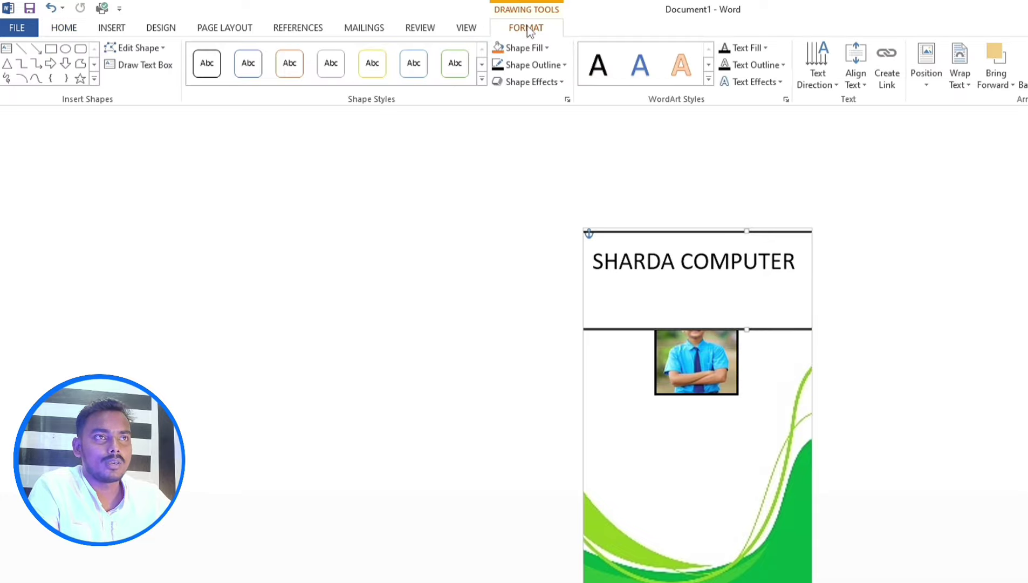
left_click(523, 48)
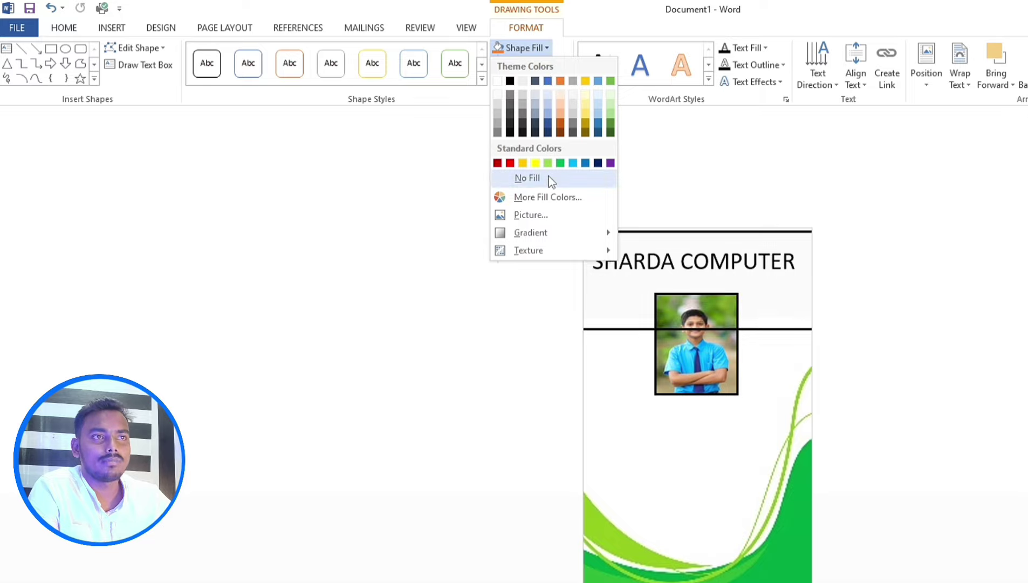
left_click(548, 175)
left_click(534, 65)
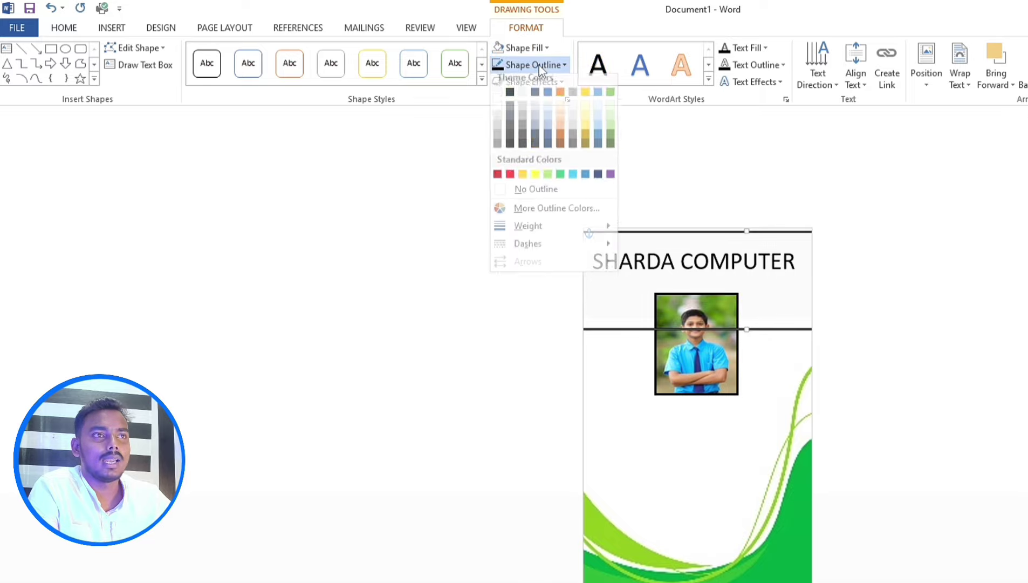
left_click(534, 189)
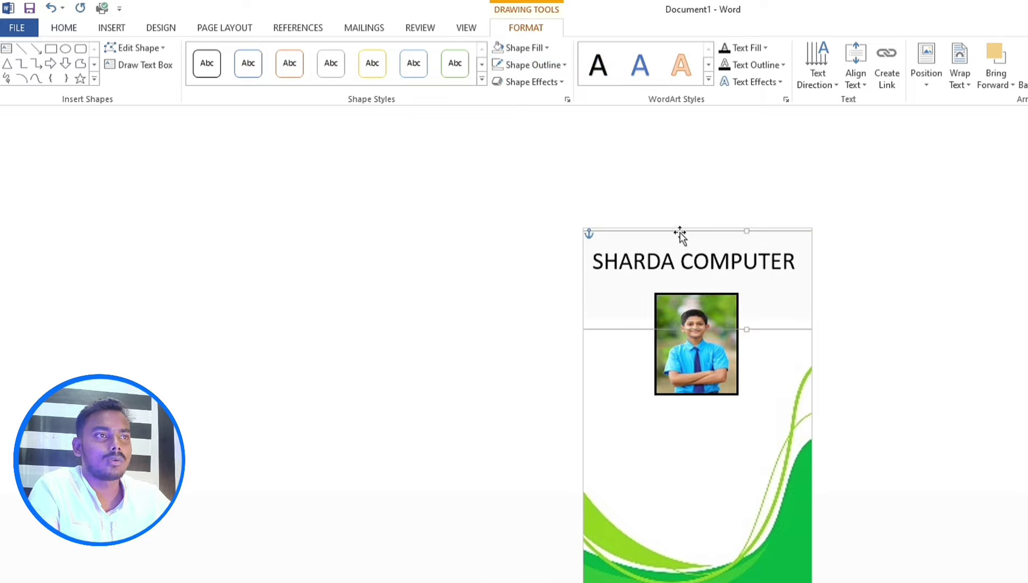
- Shorten the title box above the photo, nudge it right, and select the heading text
left_click_drag(681, 230, 681, 223)
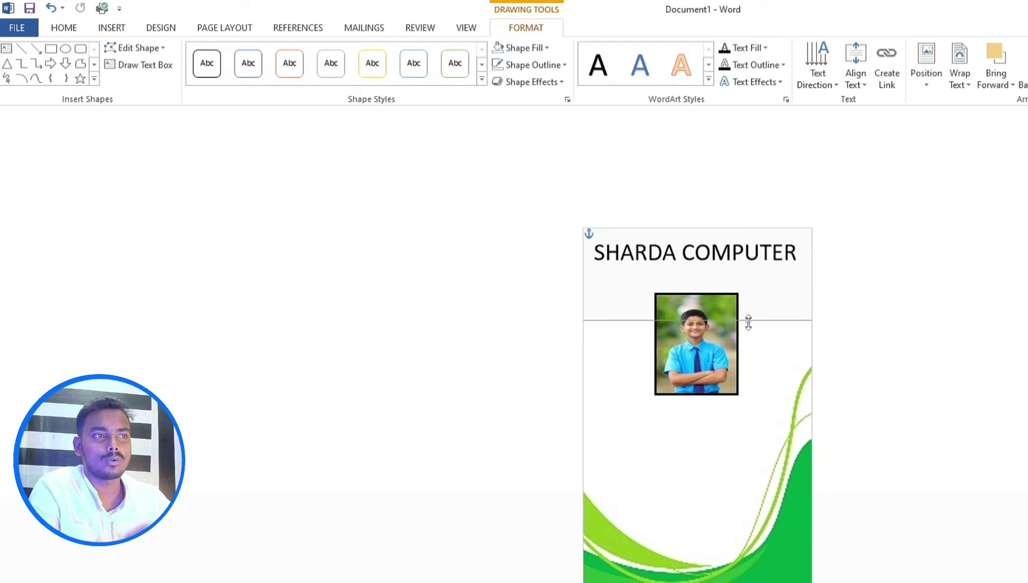
left_click_drag(748, 320, 746, 282)
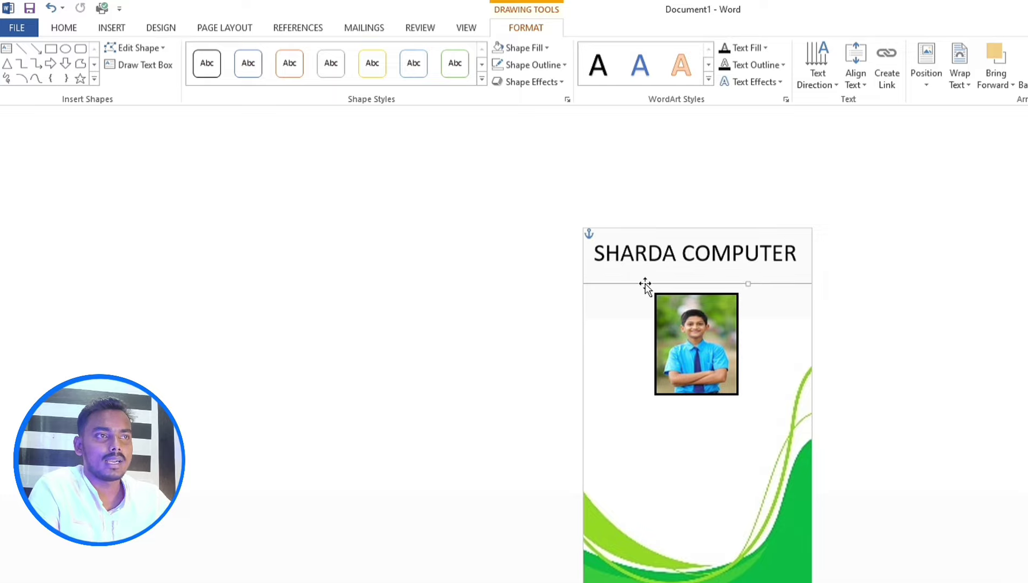
left_click_drag(645, 284, 648, 282)
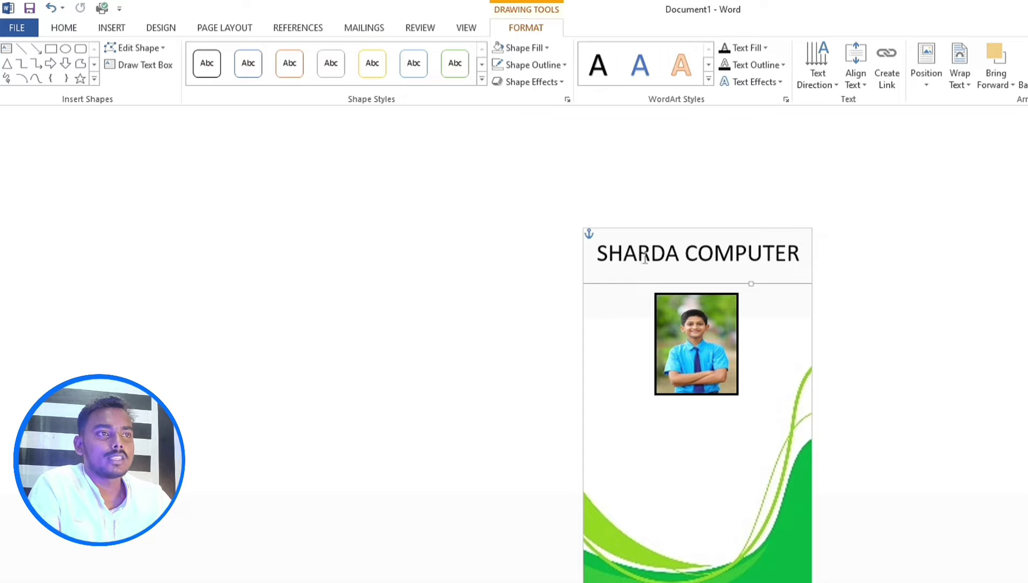
left_click_drag(600, 256, 744, 270)
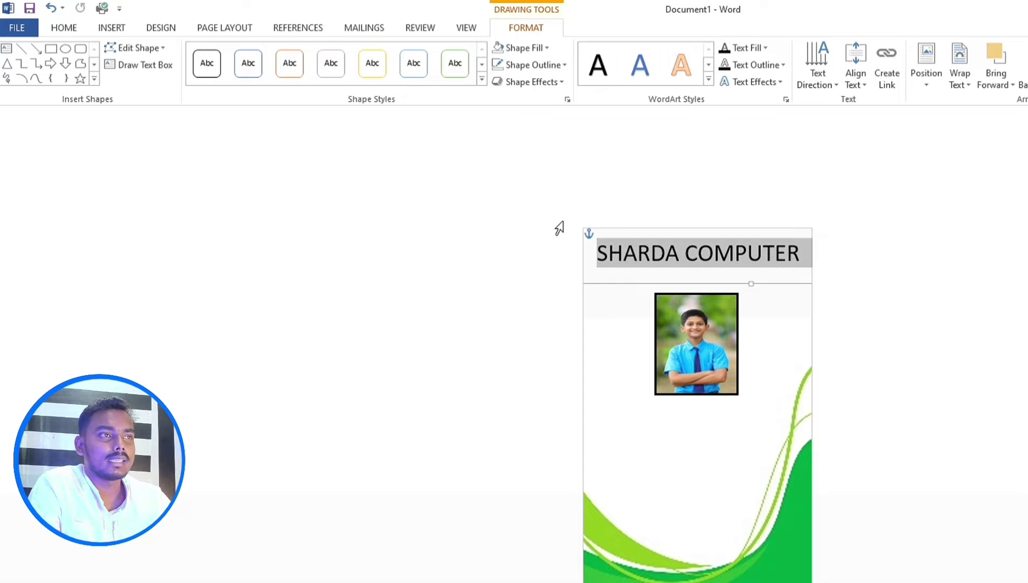
- Apply bold and the Bell MT font to the SHARDA COMPUTER heading text
left_click(63, 29)
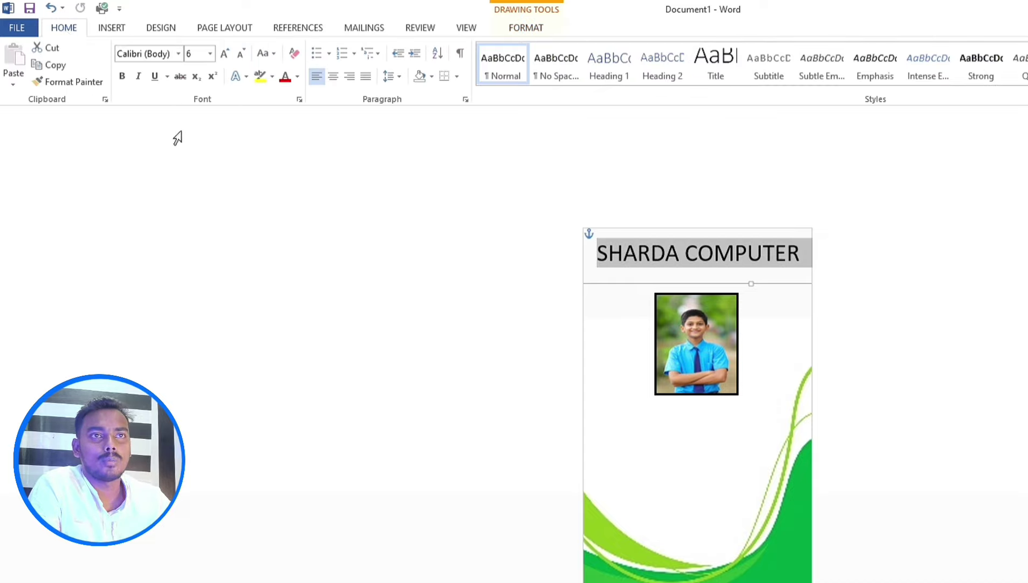
left_click(122, 77)
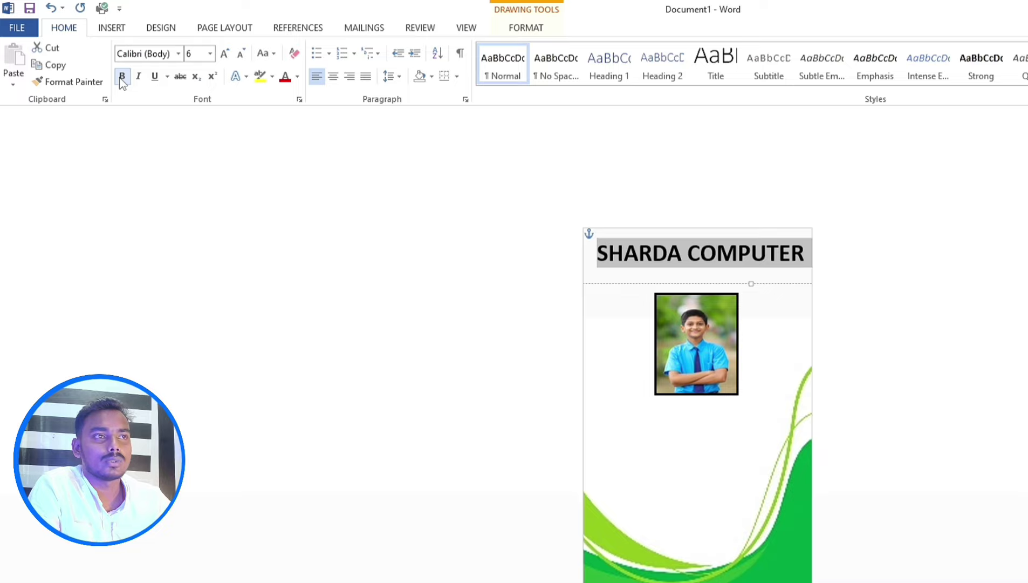
left_click(178, 54)
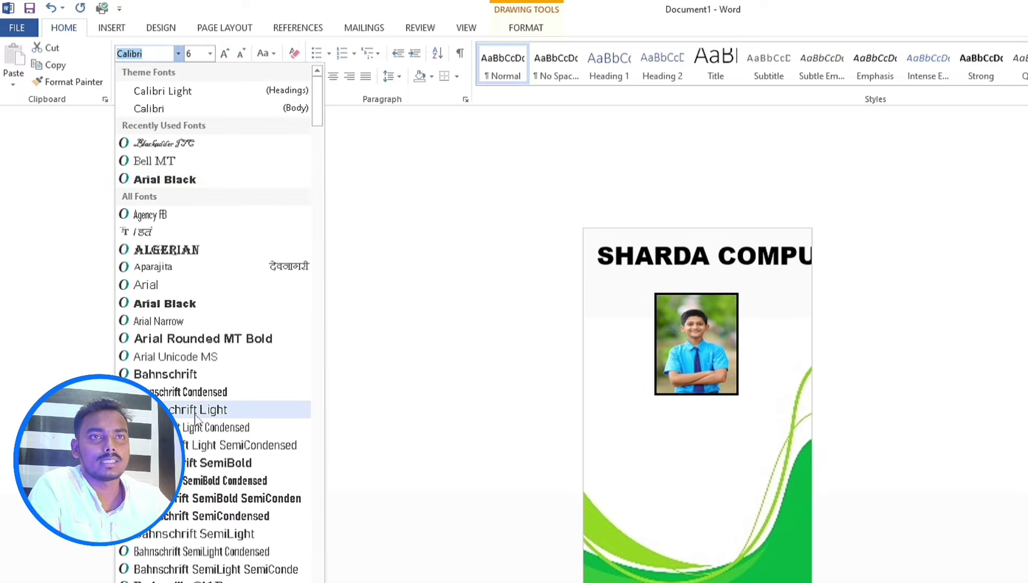
scroll(178, 486, "down", 1)
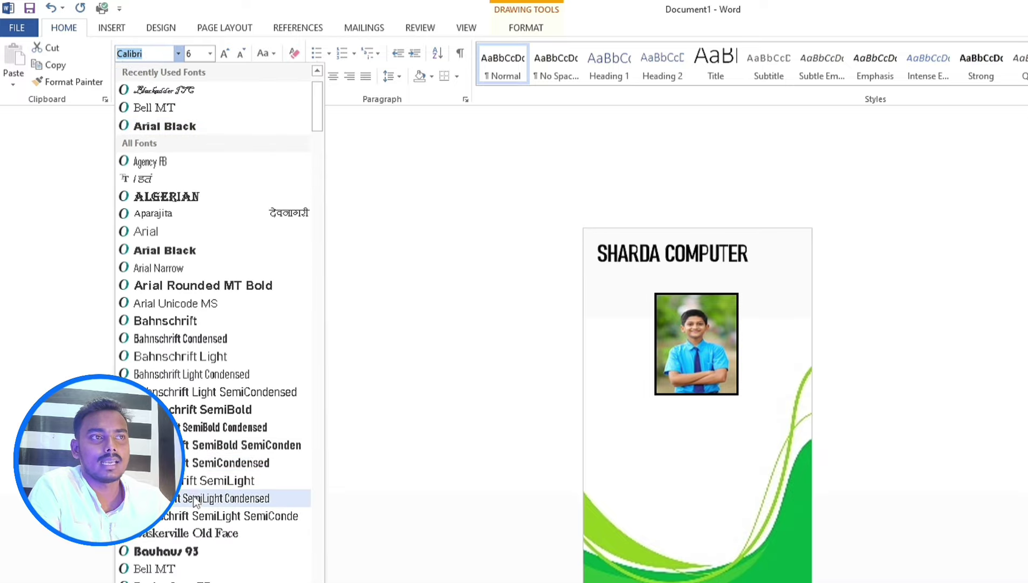
left_click(161, 569)
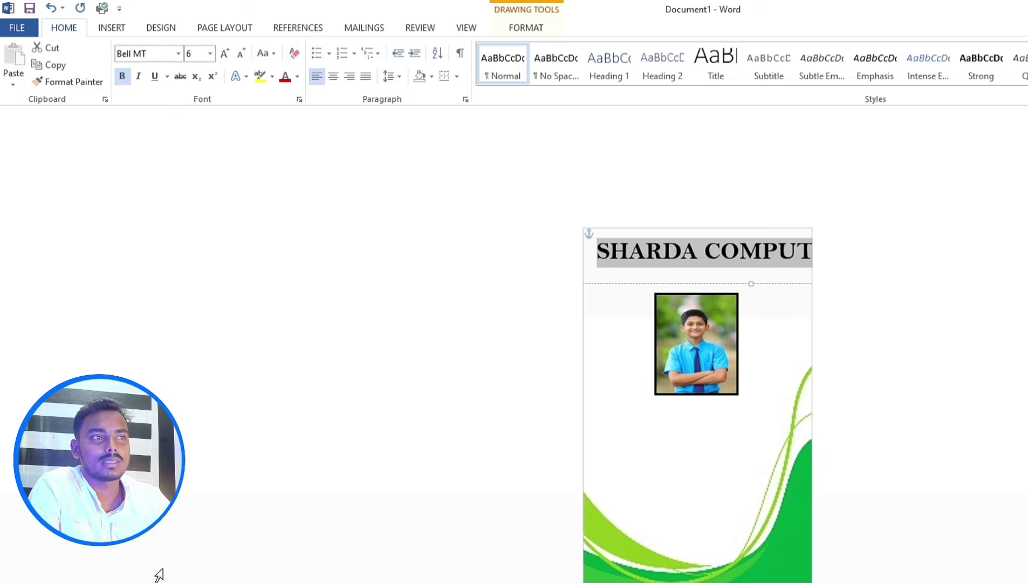
left_click(712, 284)
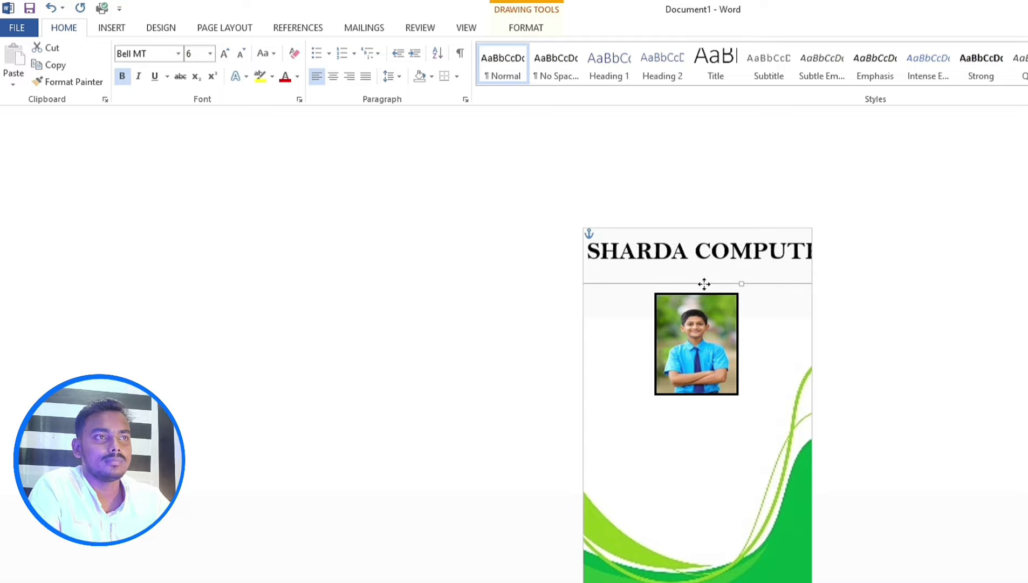
left_click(622, 342)
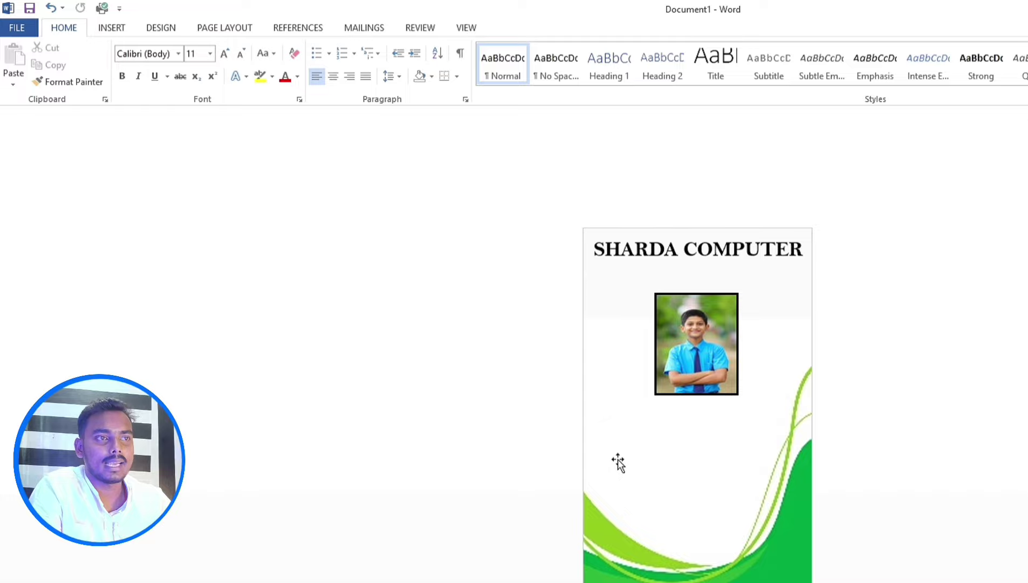
- Copy the heading box, retype it as IDENTITY CARD, and rotate it vertically at the left edge
left_click(665, 254)
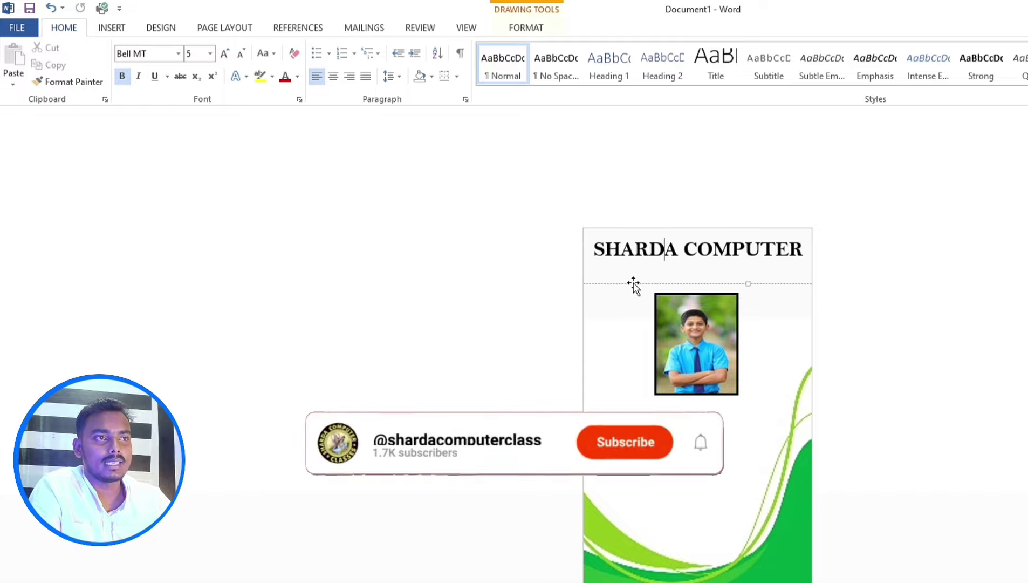
mouse_move(634, 286)
left_mouse_down()
mouse_move(640, 330)
mouse_move(612, 429)
left_mouse_up()
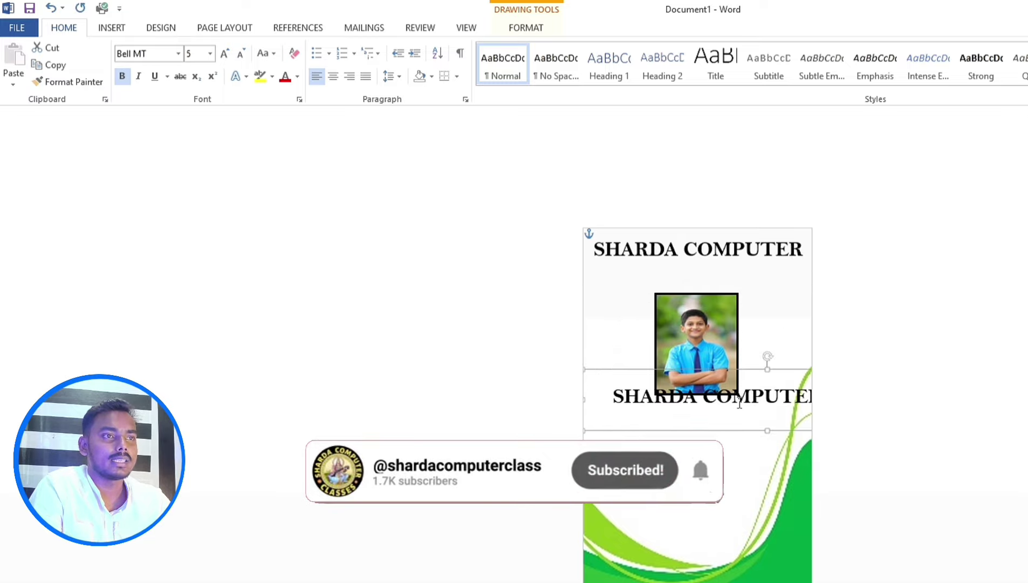
left_click(789, 405)
key("BackSpace")
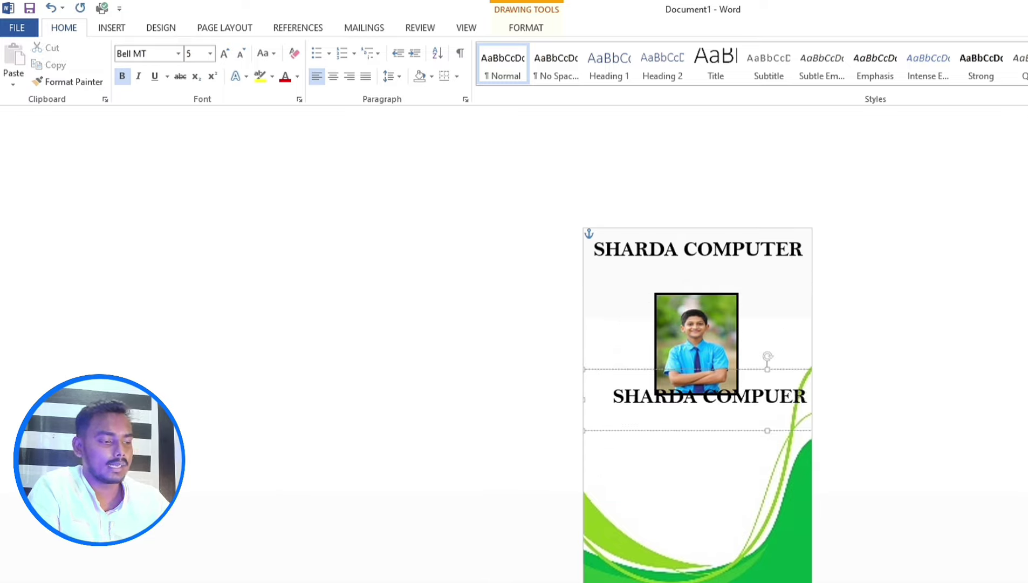
key("BackSpace")
key("BackSpace")
key("BackSpace")
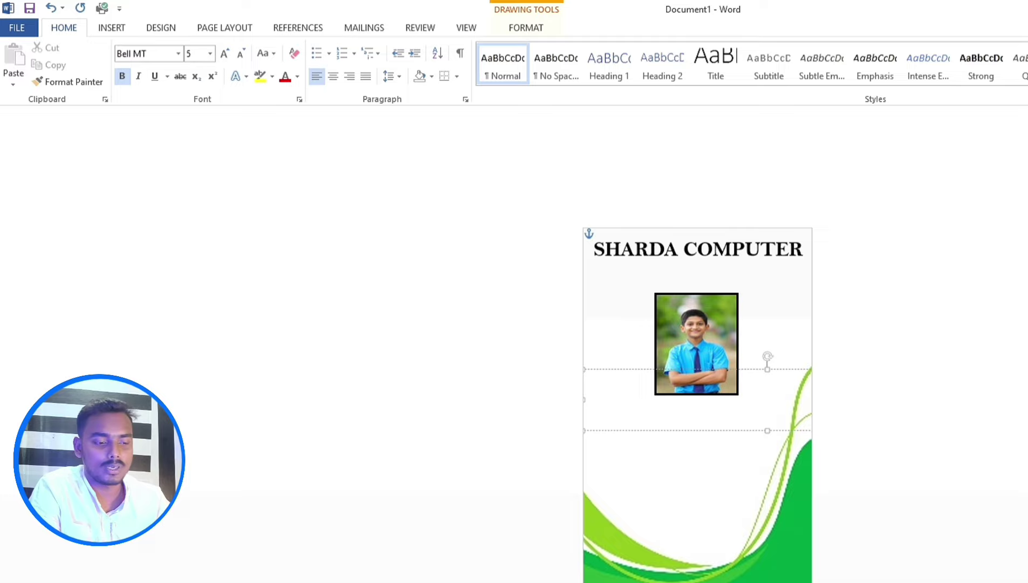
type("ID")
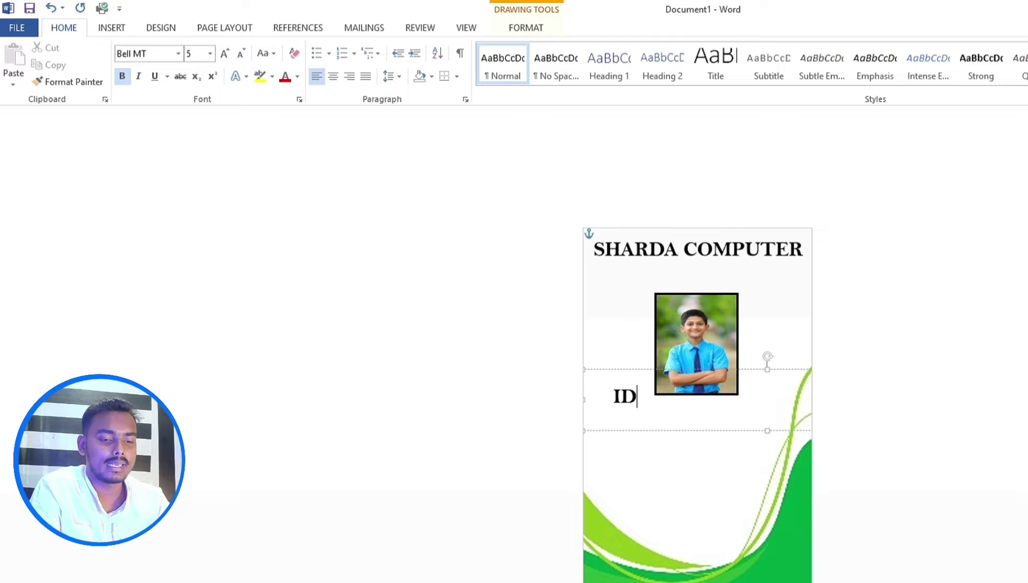
type("ENTITY CARD")
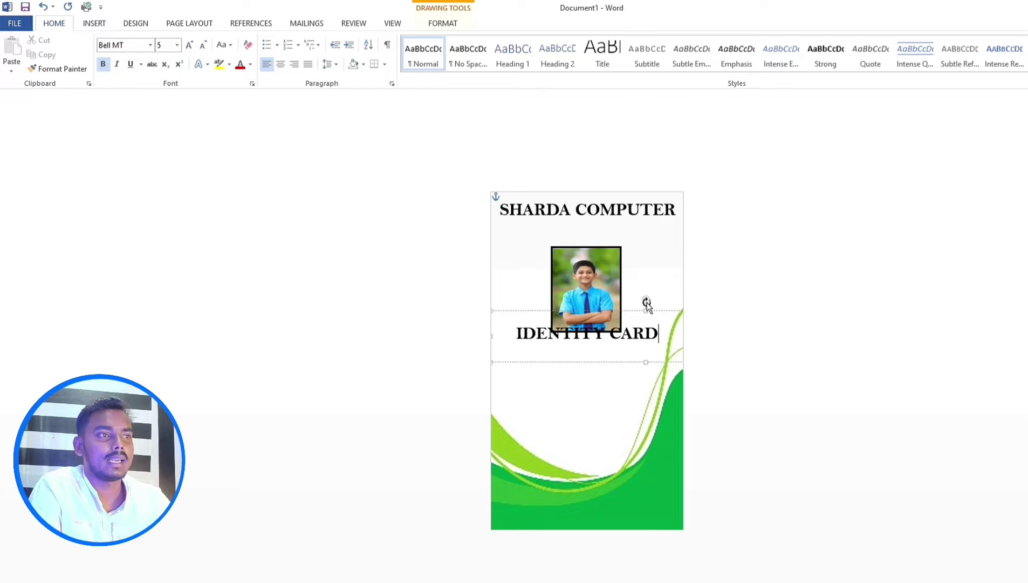
left_click_drag(647, 303, 555, 337)
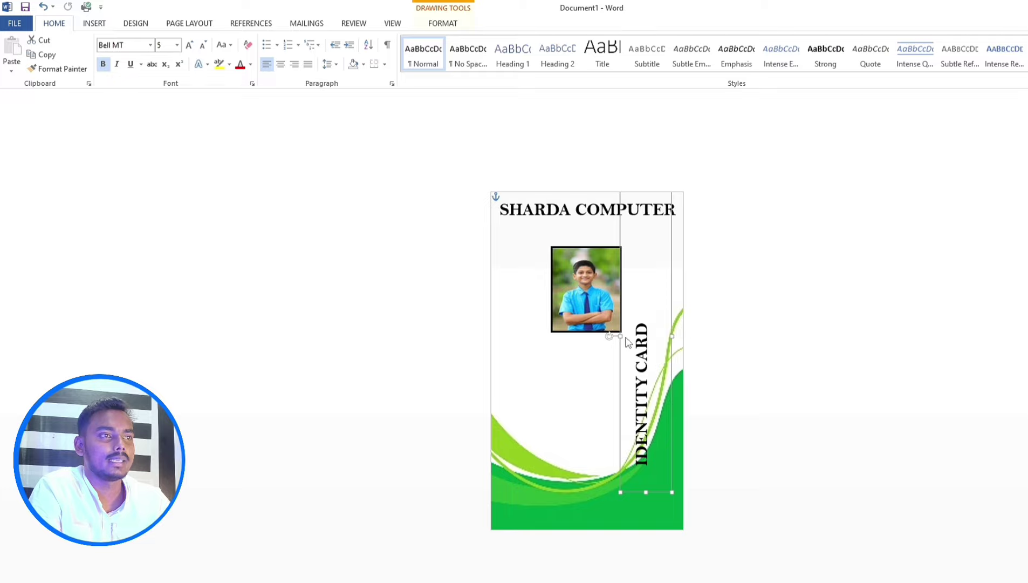
left_click_drag(621, 348, 482, 293)
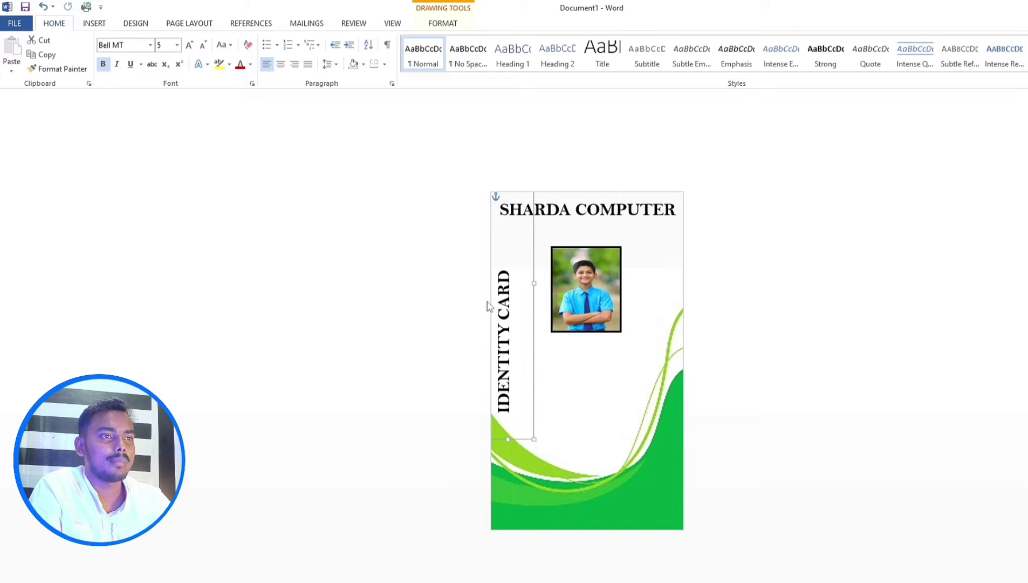
- Make the IDENTITY CARD label red at font size 4 and nudge it up the left edge
left_click(509, 422)
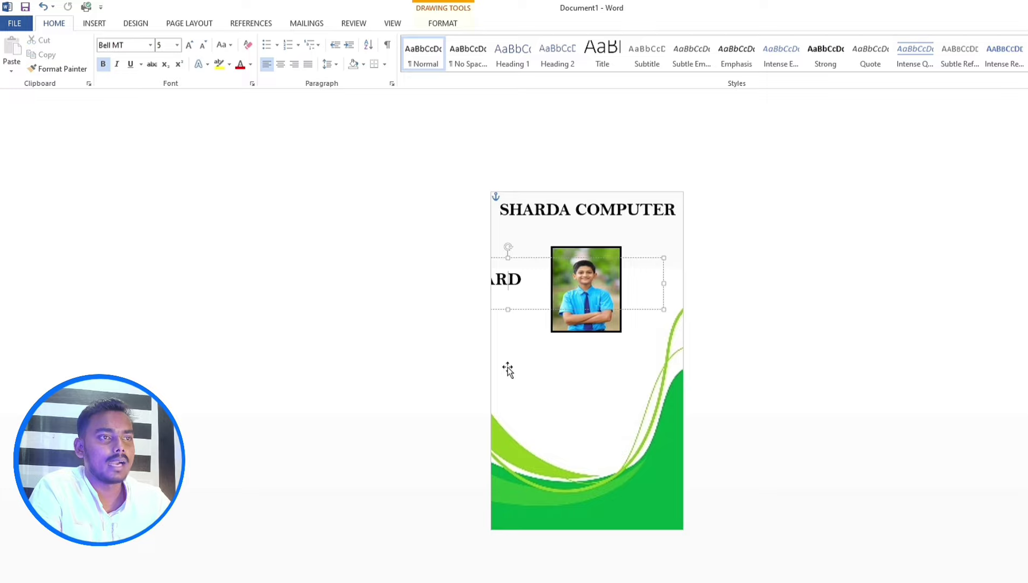
key("ctrl+a")
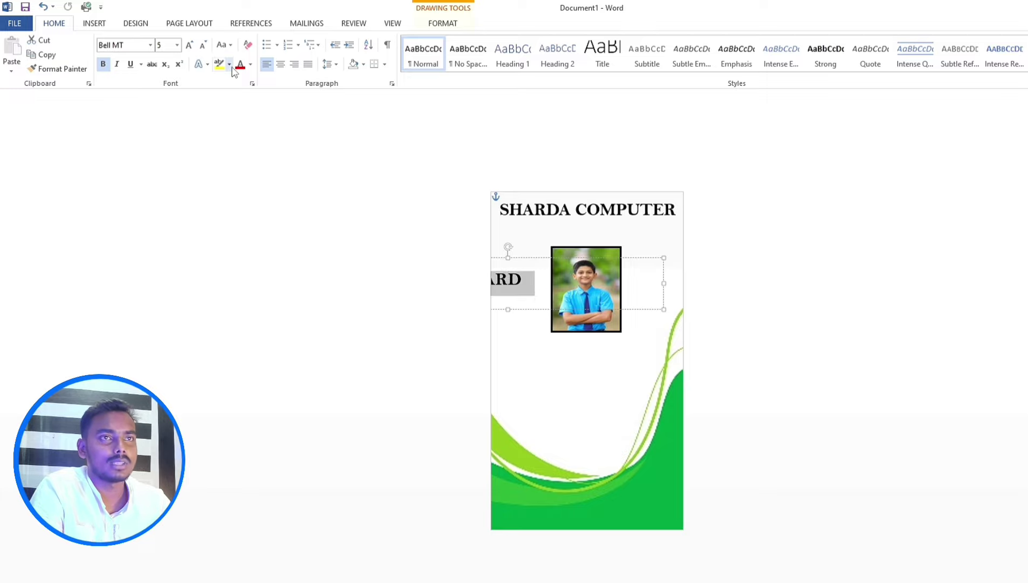
left_click(203, 46)
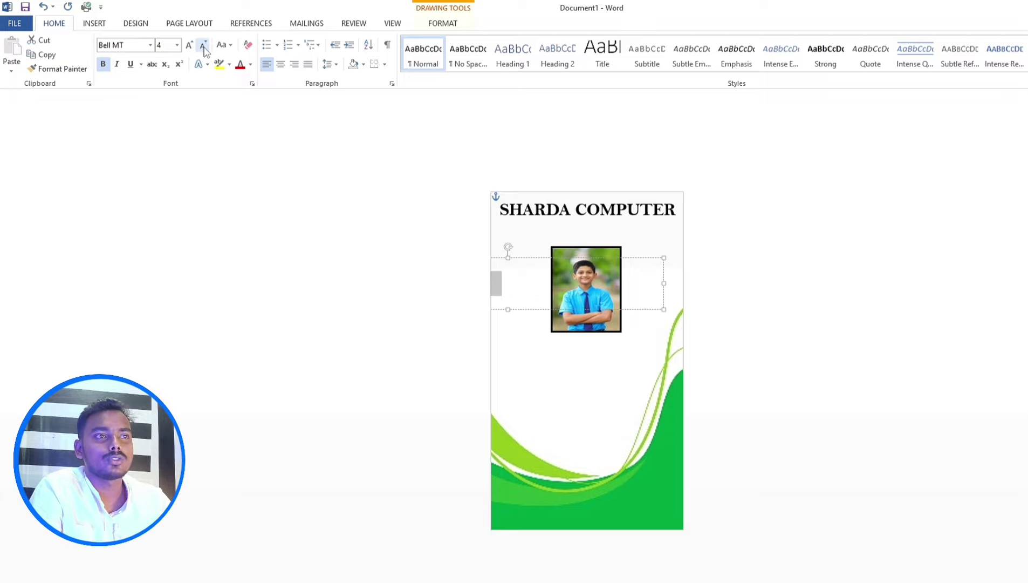
left_click(250, 66)
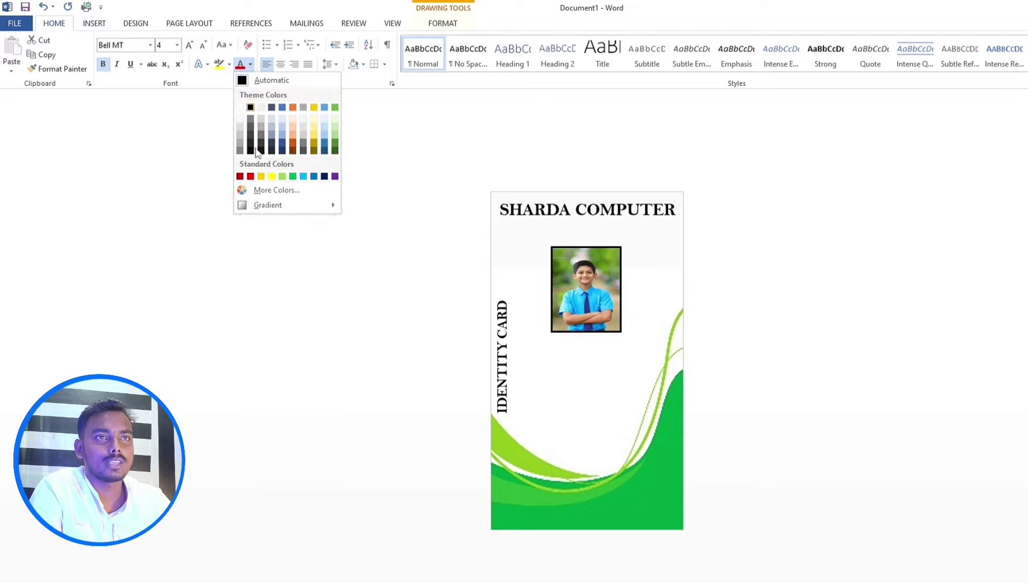
left_click(250, 176)
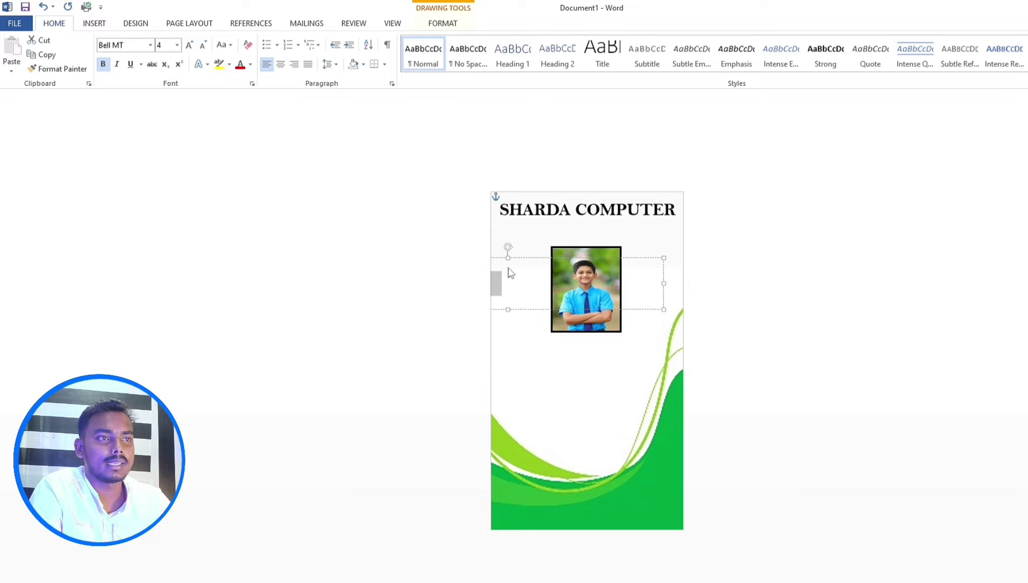
left_click(552, 398)
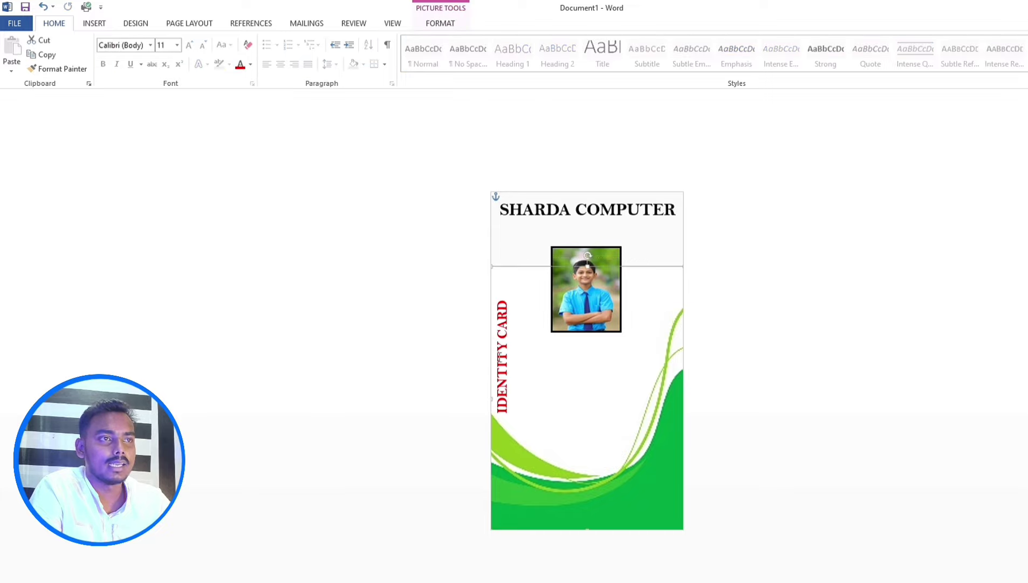
left_click(501, 323)
left_click_drag(501, 257, 499, 229)
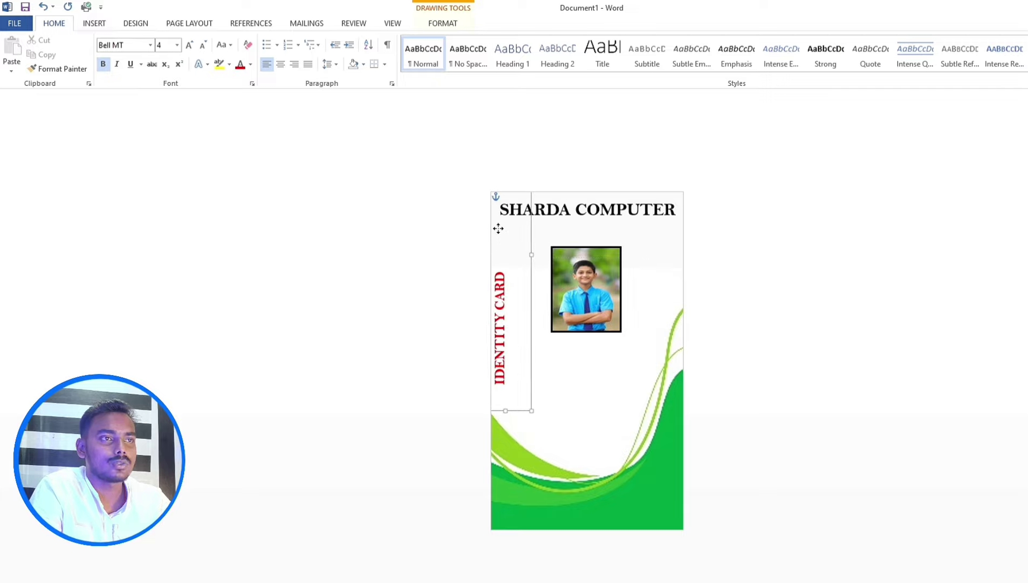
left_click(846, 344)
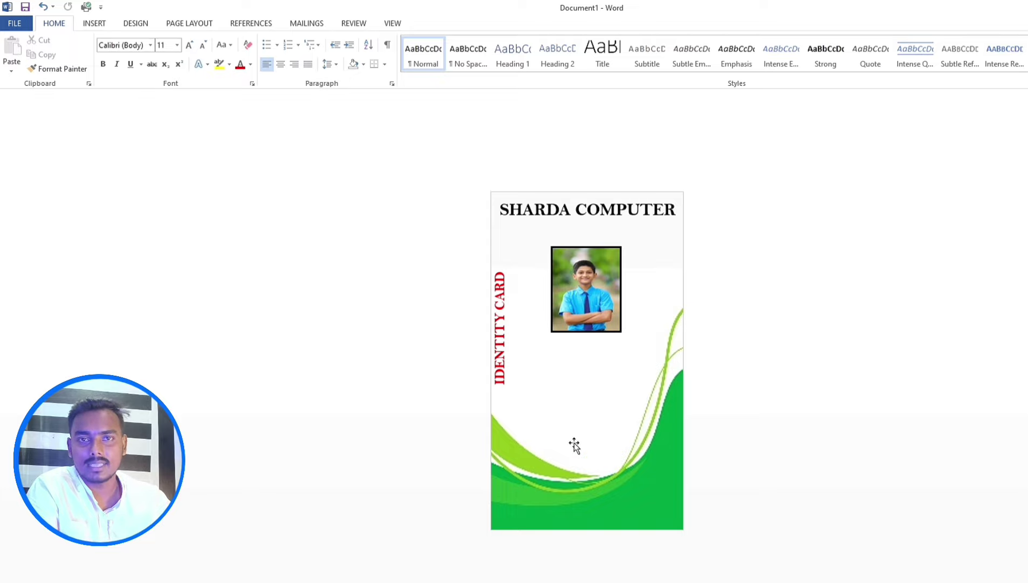
- Draw a box shape from the Shapes gallery on the card under the student photo
left_click(93, 23)
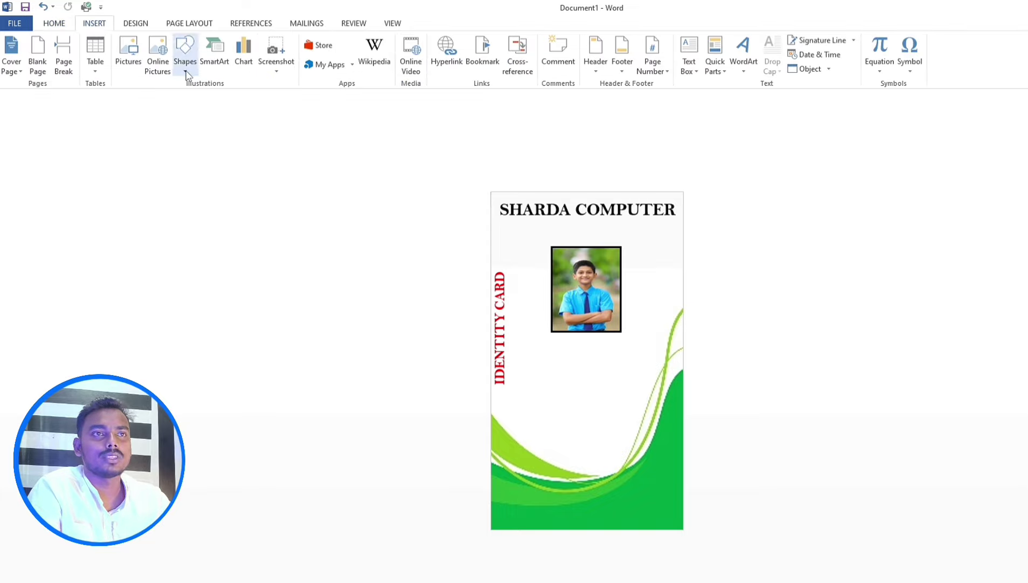
left_click(185, 51)
left_click(180, 98)
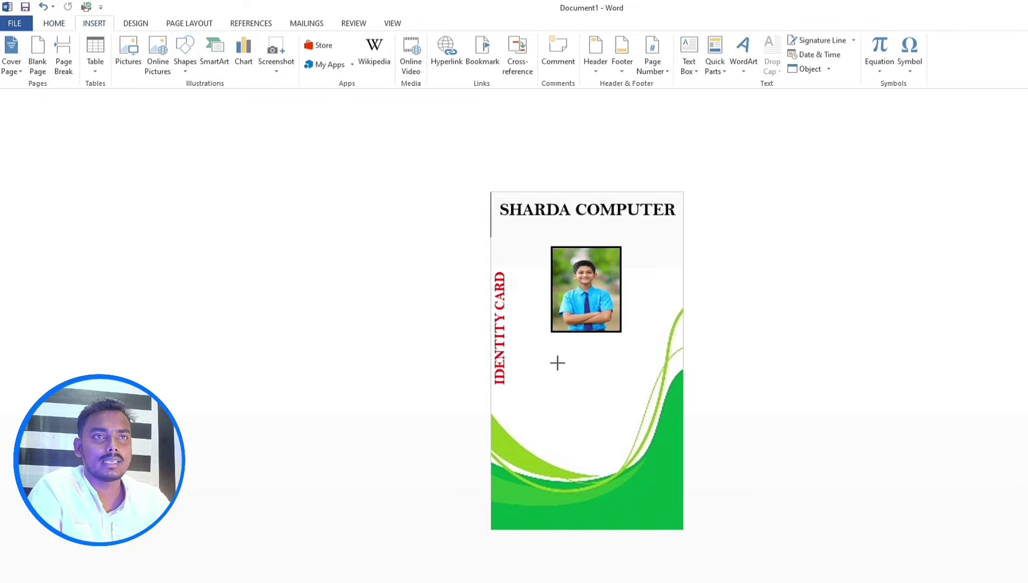
left_click_drag(539, 354, 643, 443)
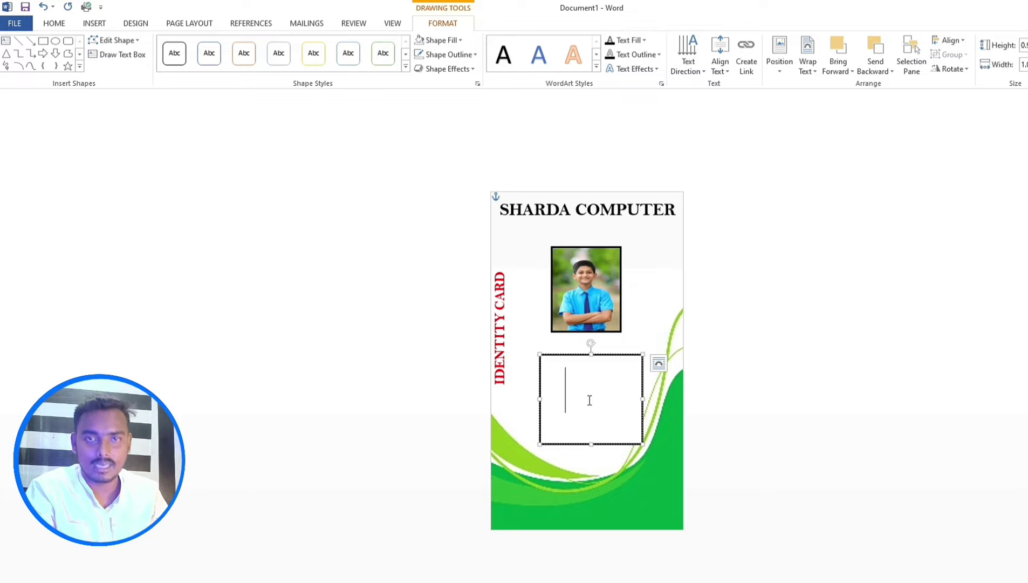
left_click(95, 23)
left_click(183, 46)
- Draw a narrow NAME text box with no fill and no outline beside the IDENTITY CARD label
left_click(180, 110)
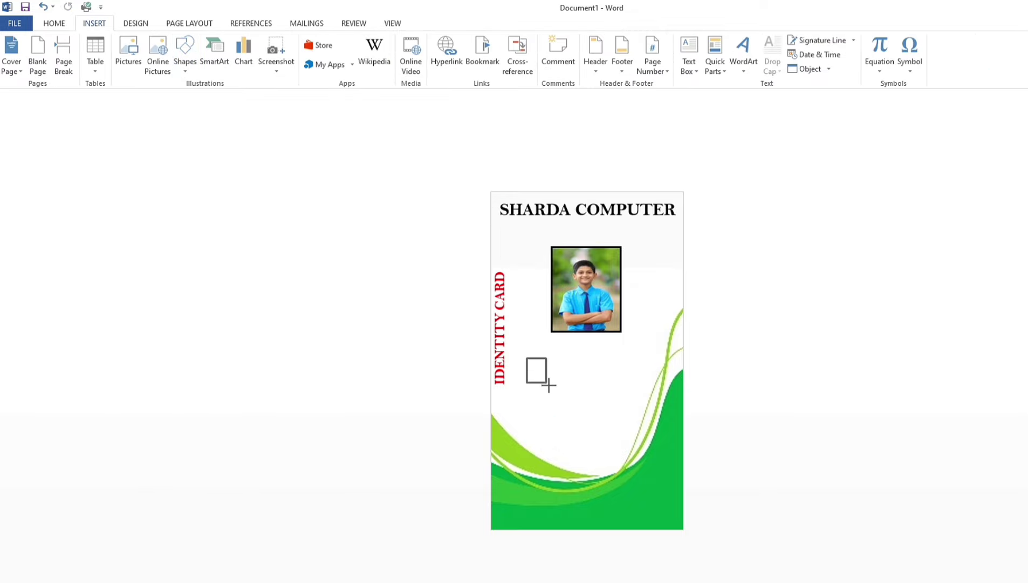
left_click_drag(526, 357, 578, 396)
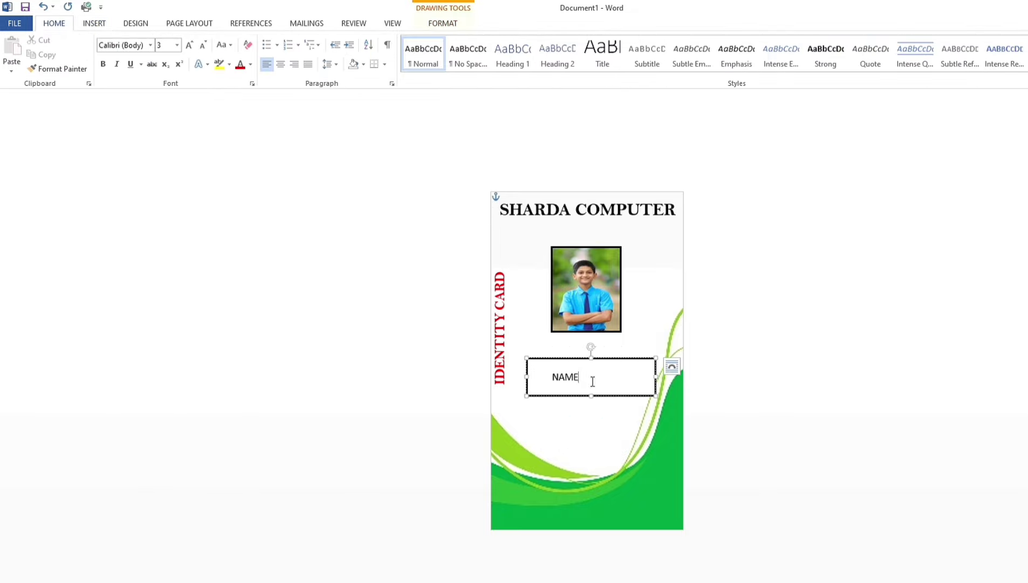
left_click(443, 23)
left_click(441, 40)
left_click(448, 153)
left_click(448, 55)
left_click(455, 165)
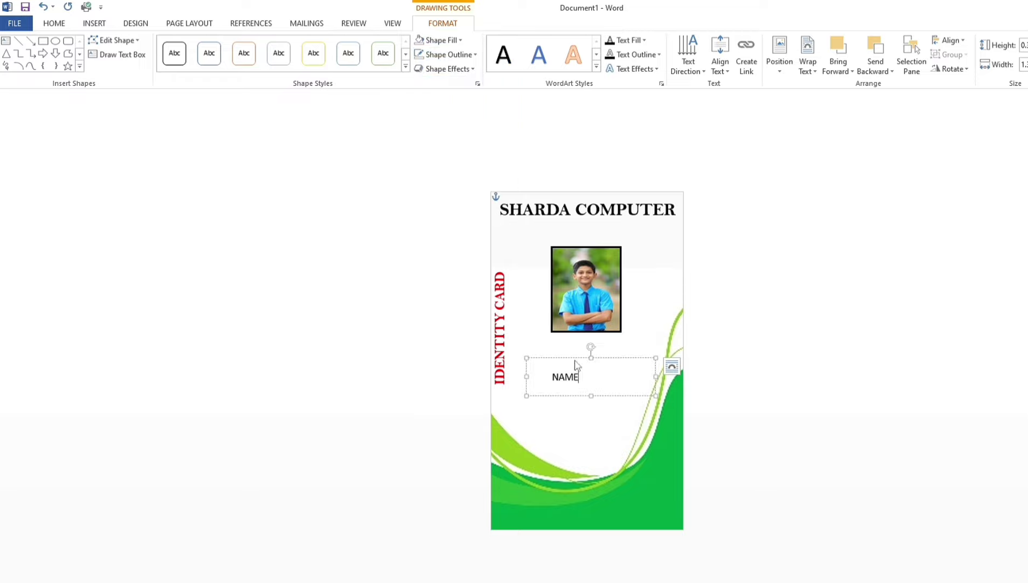
left_click_drag(655, 377, 609, 376)
mouse_move(551, 358)
left_mouse_down()
mouse_move(522, 333)
mouse_move(523, 348)
left_mouse_up()
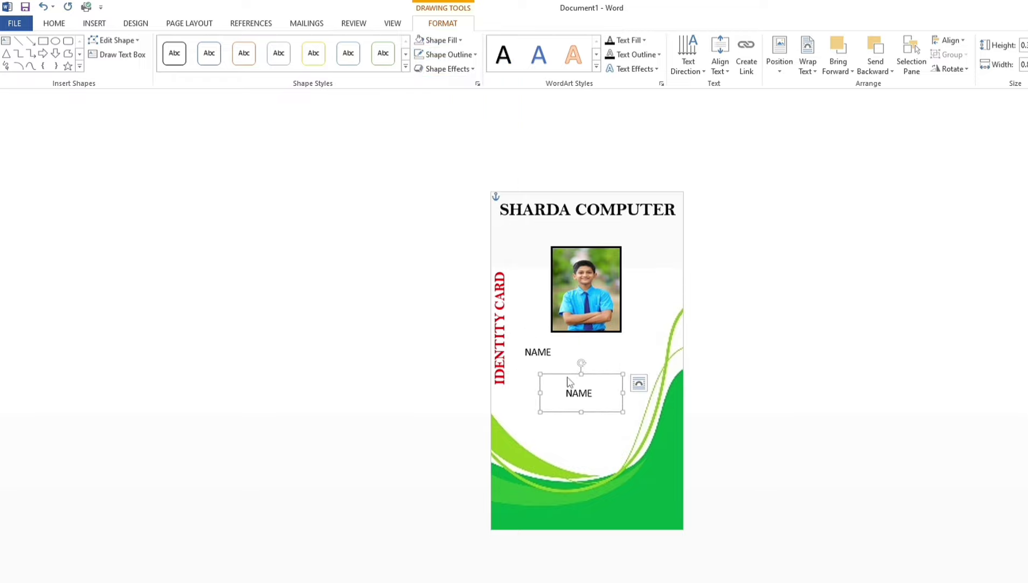
- Duplicate the label into FATHER S NAME and MOTHER S NAME lines beneath NAME
double_click(527, 367)
type("FATIMA")
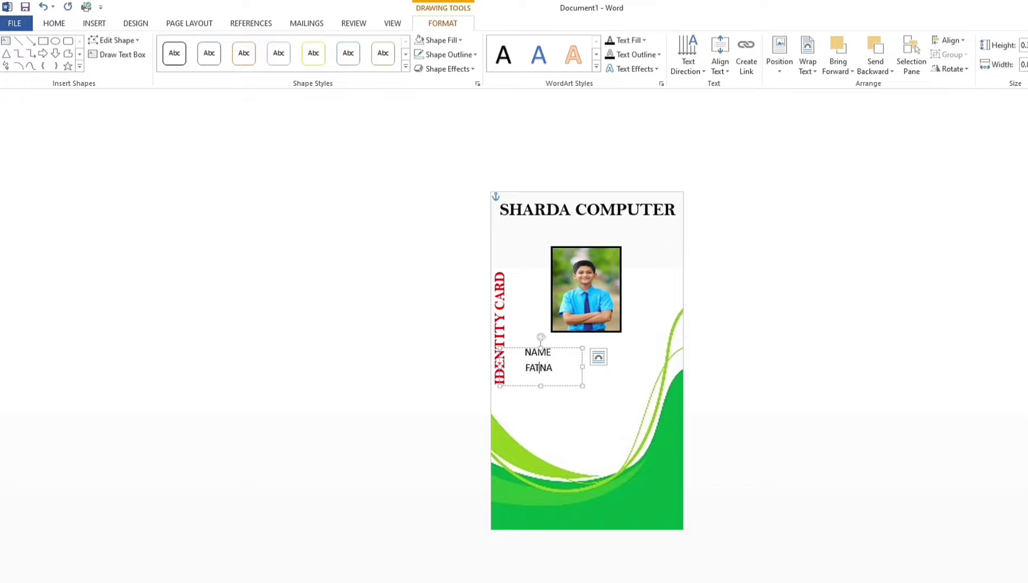
type("R")
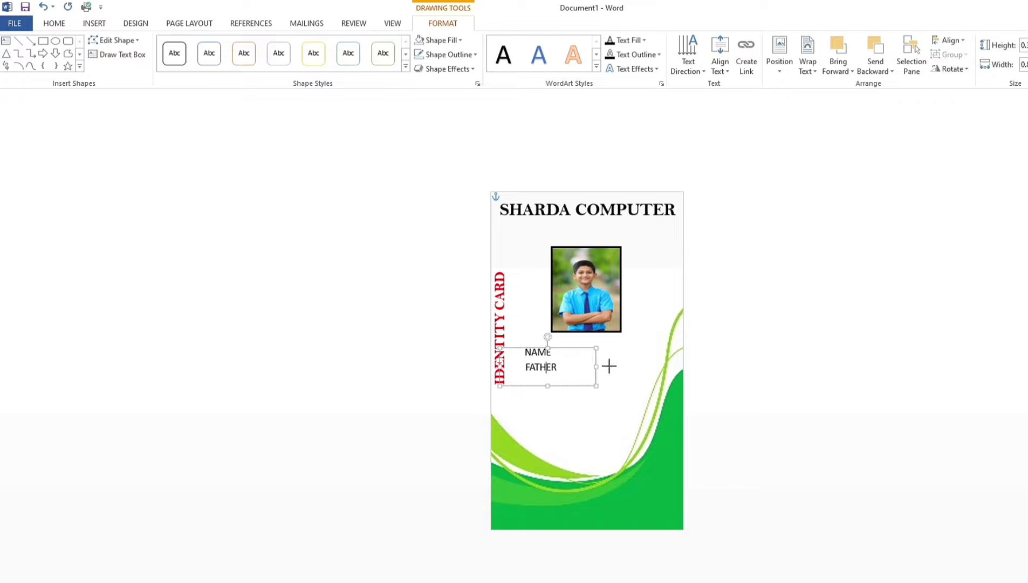
type(" S NAME")
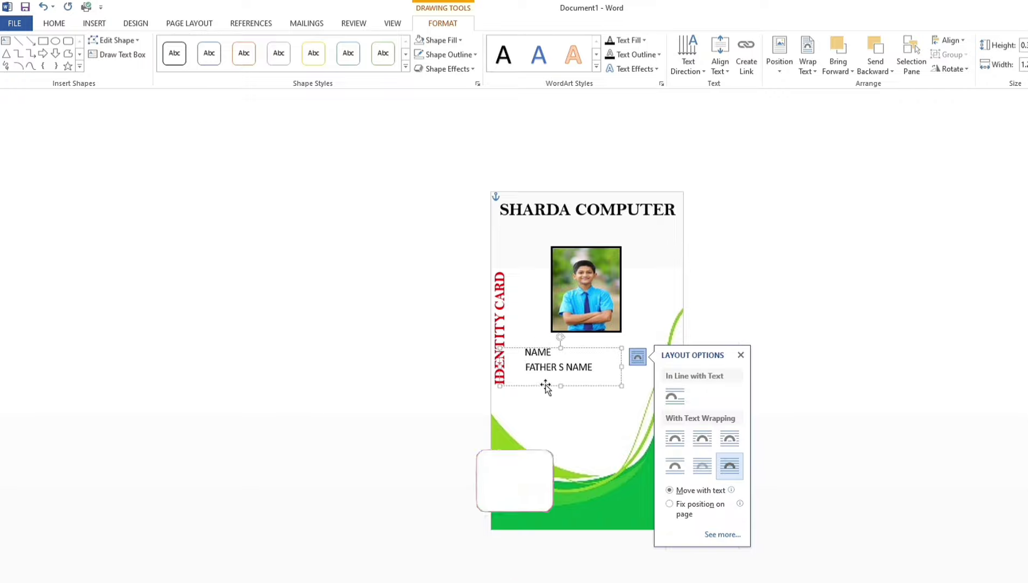
left_click_drag(557, 349, 560, 366)
double_click(541, 383)
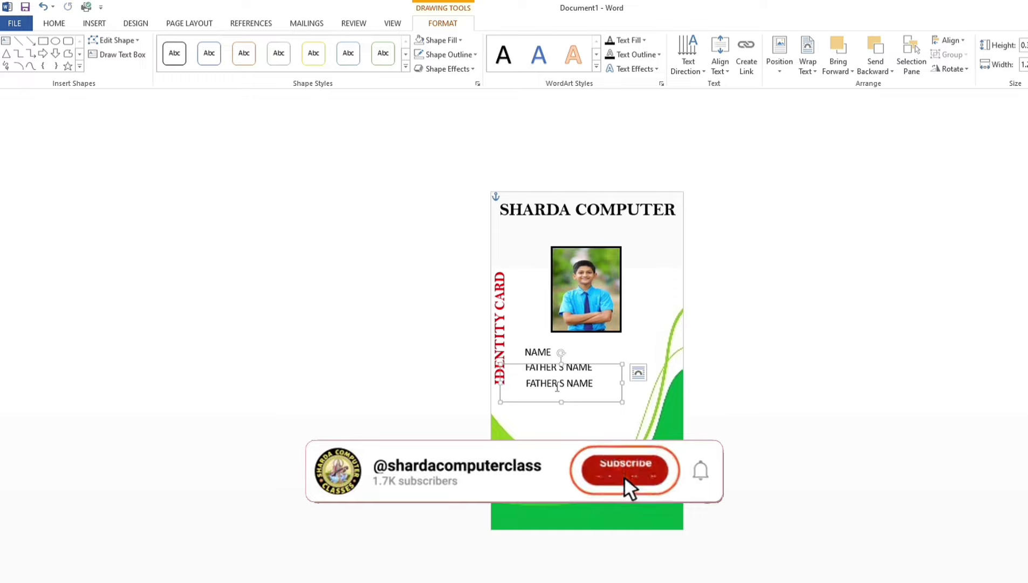
type("MOTHER")
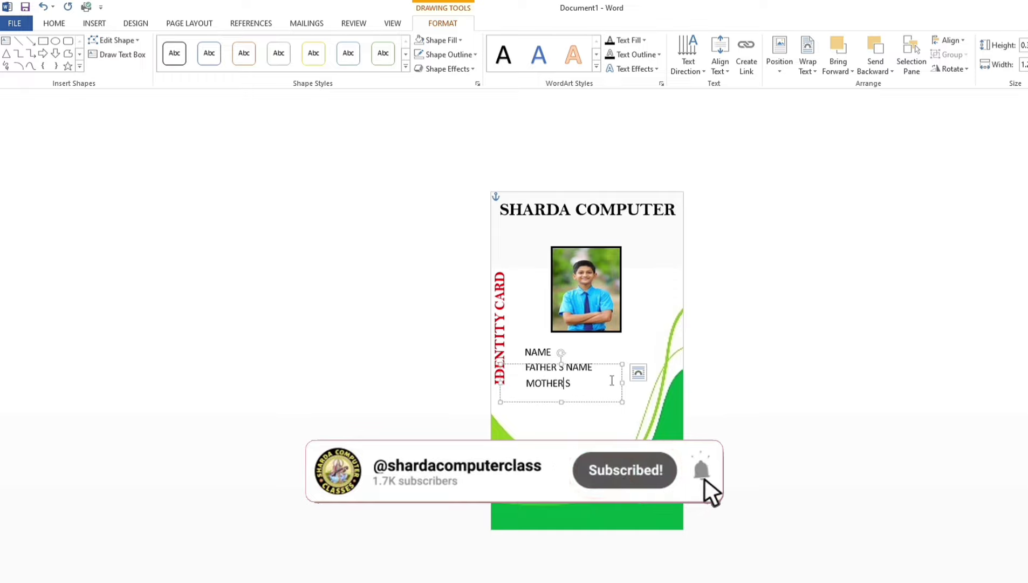
left_click(556, 402)
- Add VILLAGE and CLASS lines by duplicating and retyping the label boxes
left_click_drag(556, 403, 553, 420)
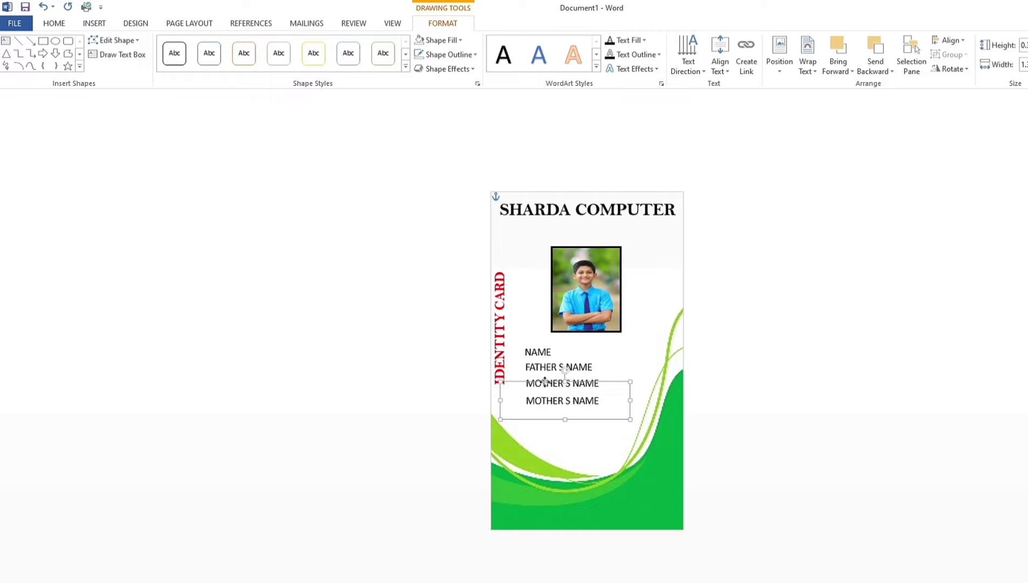
left_click(599, 400)
key("BackSpace")
key("BackSpace")
key("BackSpace")
key("BackSpace")
key("BackSpace")
key("BackSpace")
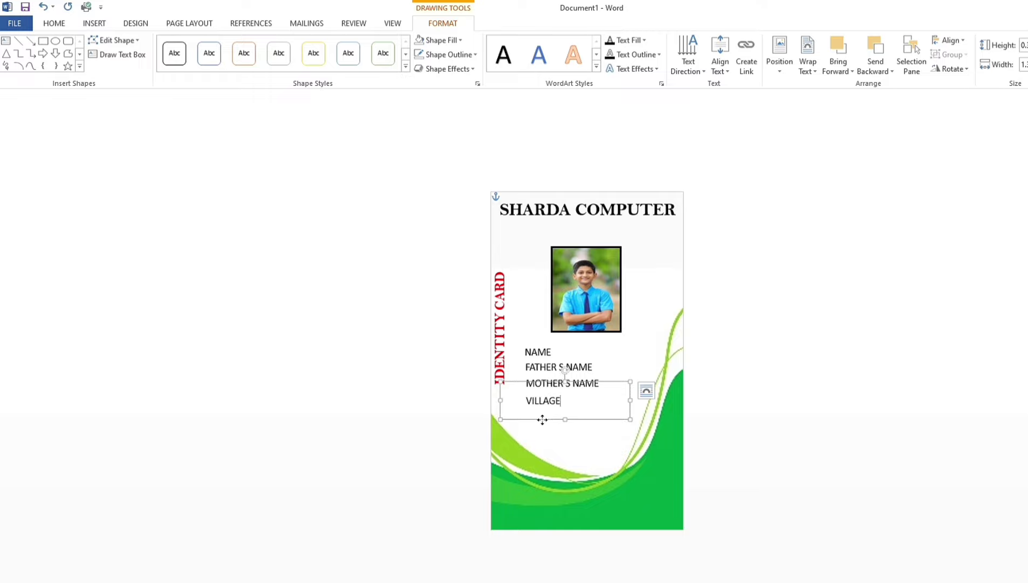
left_click_drag(542, 419, 543, 435)
left_click(564, 417)
key("BackSpace")
key("BackSpace")
key("BackSpace")
type("CLASS")
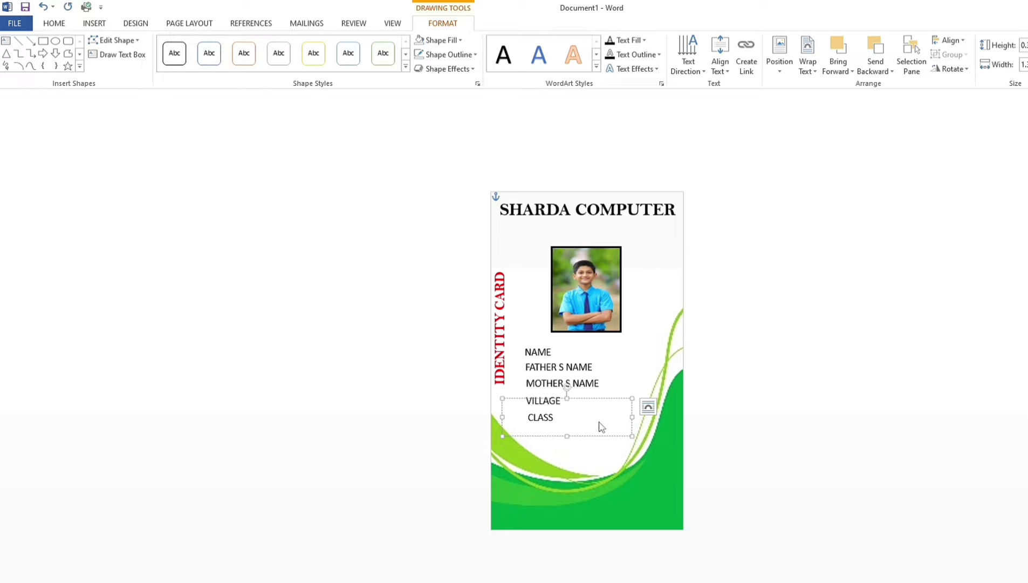
- Select all five label boxes, from NAME through CLASS, together
left_click(540, 416)
left_click(544, 372, "shift")
left_click(538, 351, "shift")
left_click(562, 383, "shift")
left_click(543, 399, "shift")
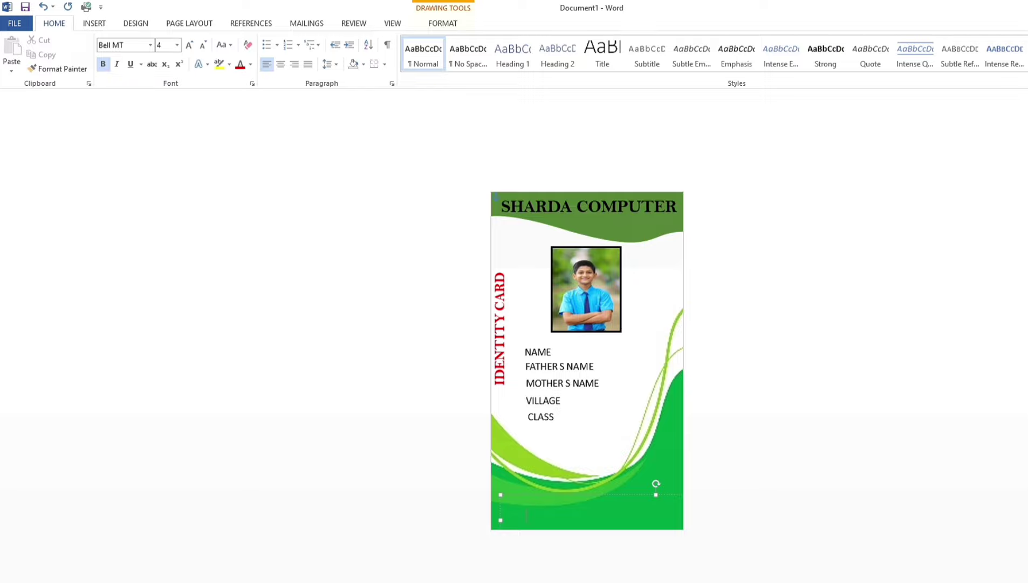
- Enter RAMNAGAR ,PATNA in the bottom text box and color it white
type("RAMNAGAR")
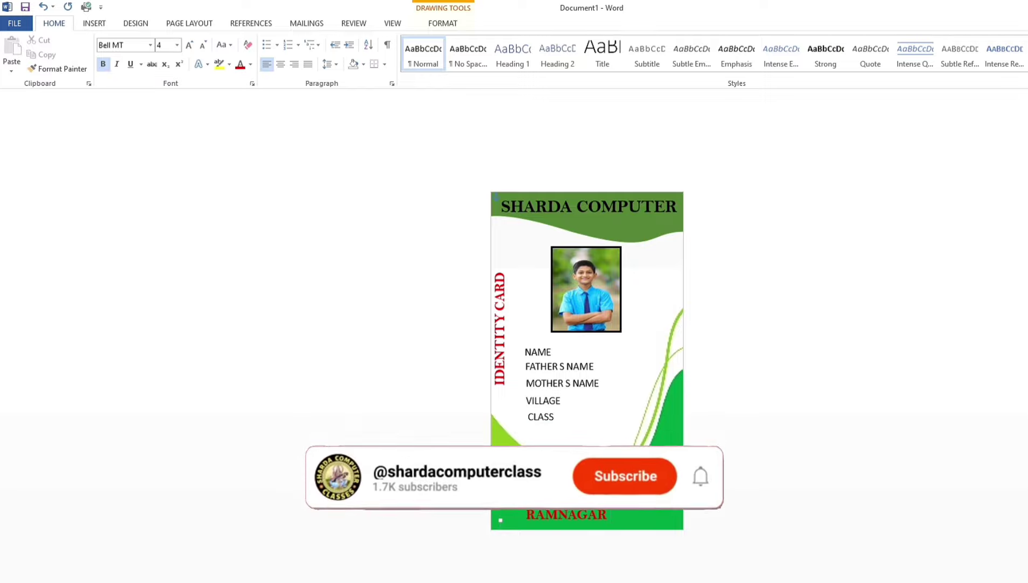
type(" ,PATNA")
triple_click(620, 524)
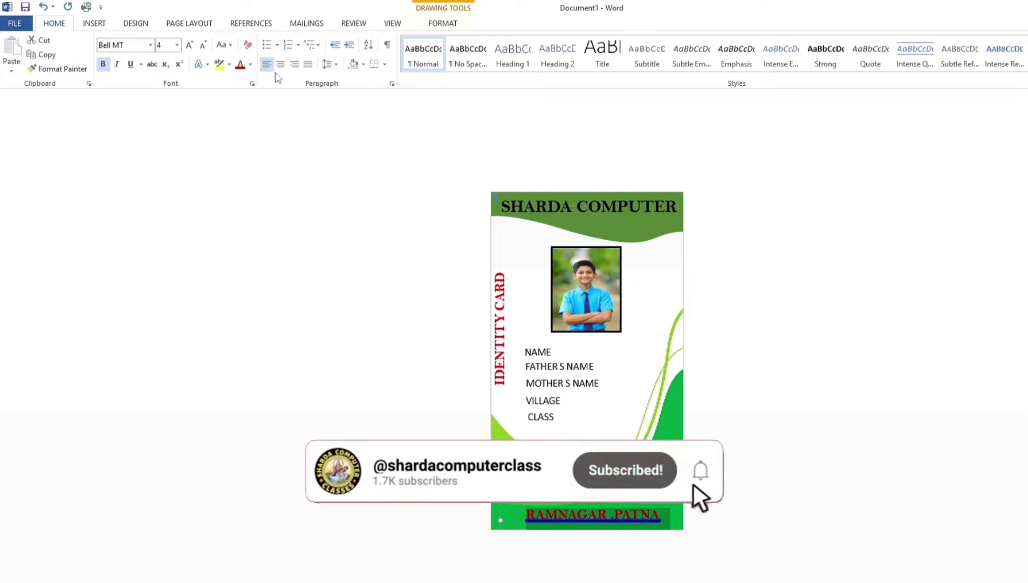
left_click(251, 64)
left_click(241, 110)
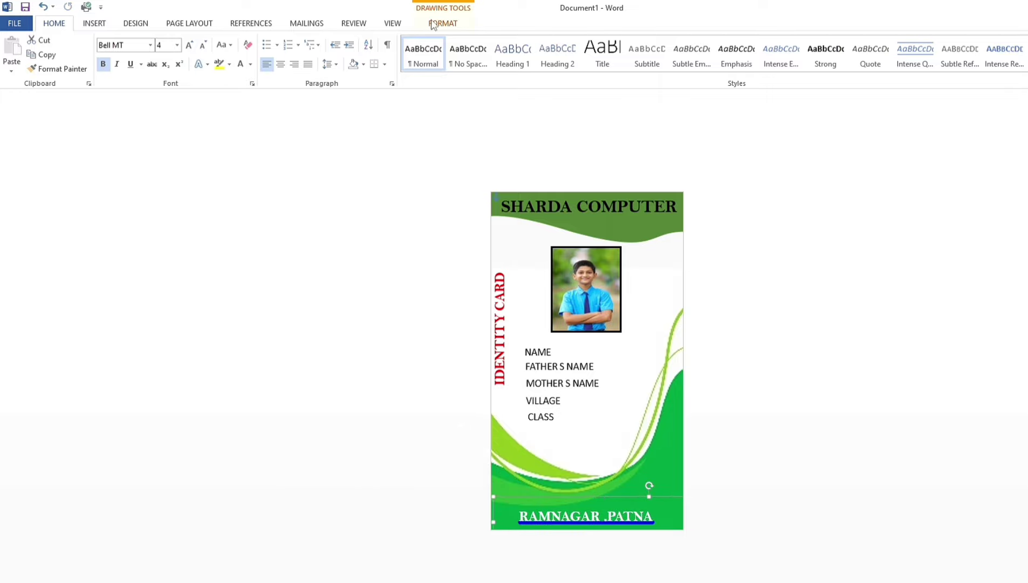
left_click(393, 24)
- Run Spelling & Grammar on the whole card, continuing to the end and closing the completion message
left_click(354, 23)
left_click(17, 54)
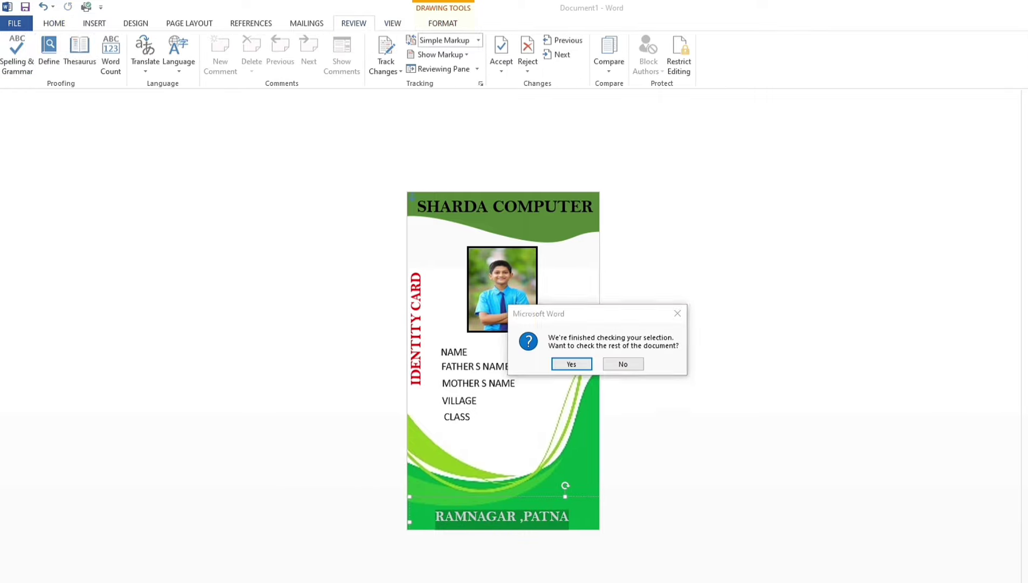
left_click(571, 363)
left_click(596, 363)
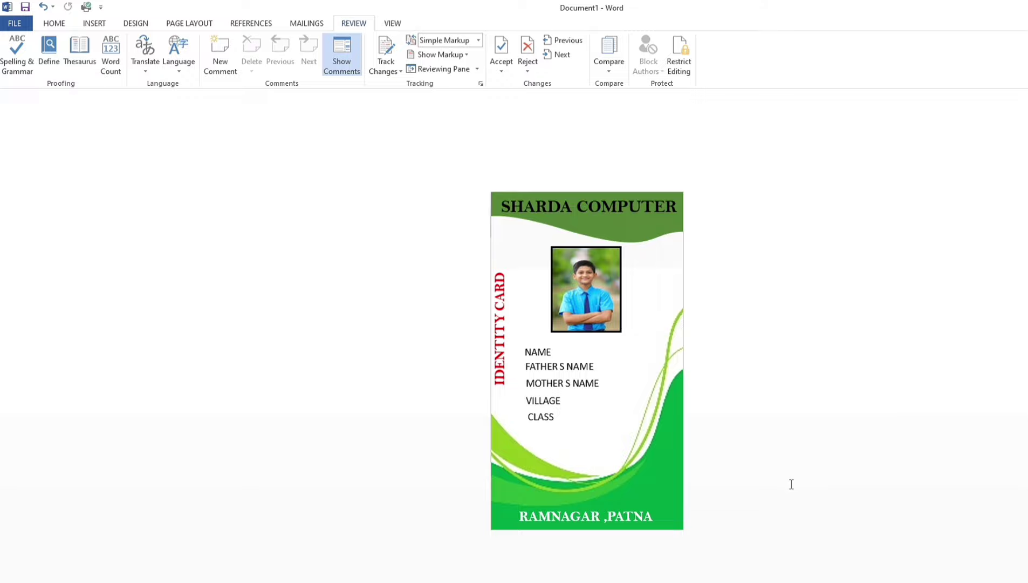